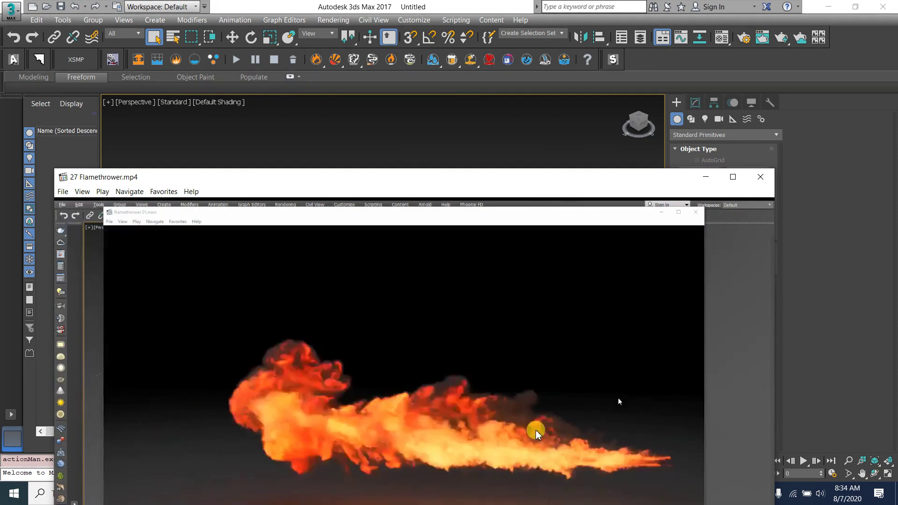
- Watch the flamethrower reference video, pausing and resuming it, then close the player
left_click(466, 379)
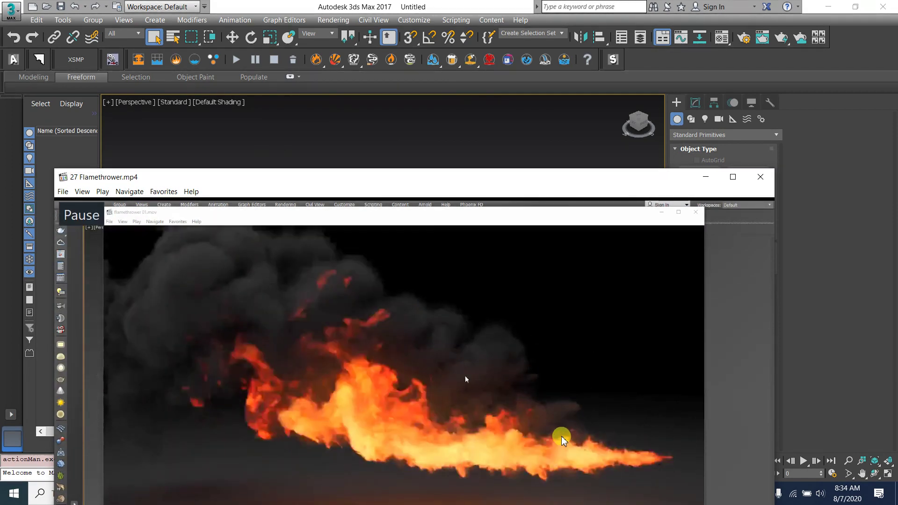
left_click(555, 404)
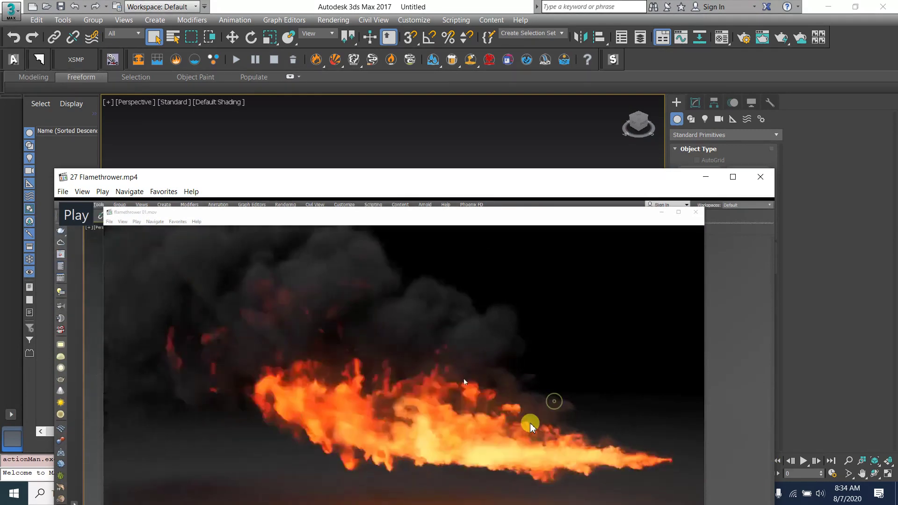
left_click(669, 456)
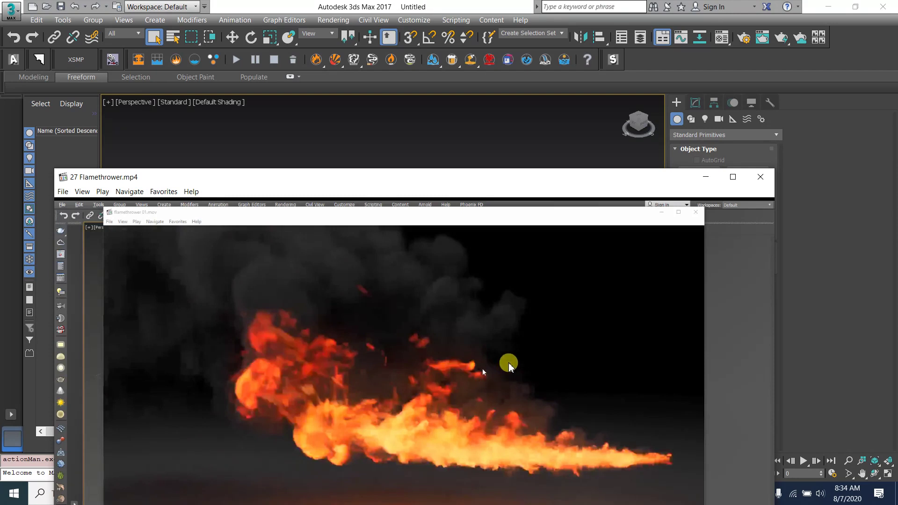
left_click(522, 375)
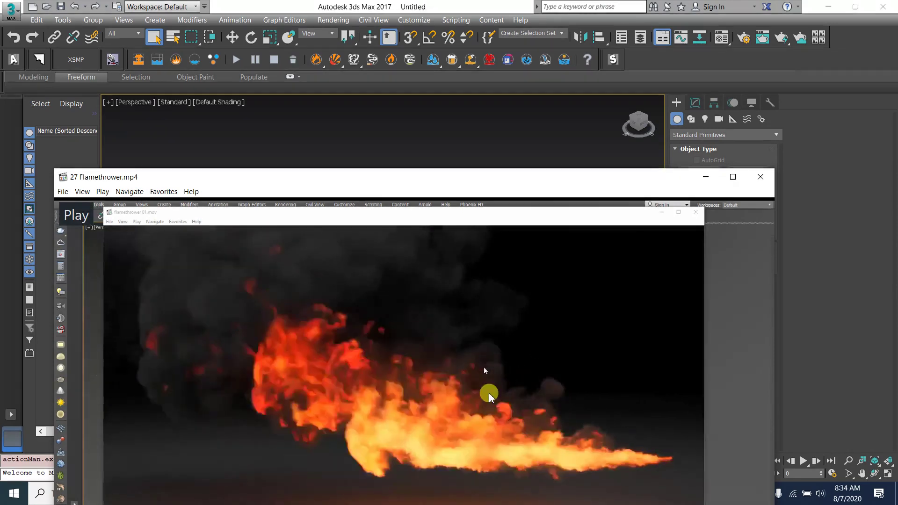
left_click(505, 363)
left_click(767, 177)
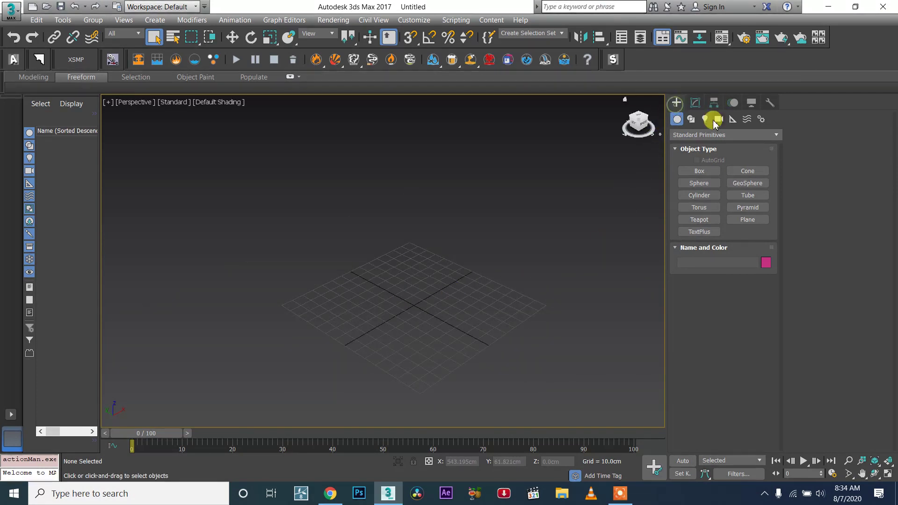
- Switch the object creation category to Particle Systems
left_click(688, 135)
left_click(700, 146)
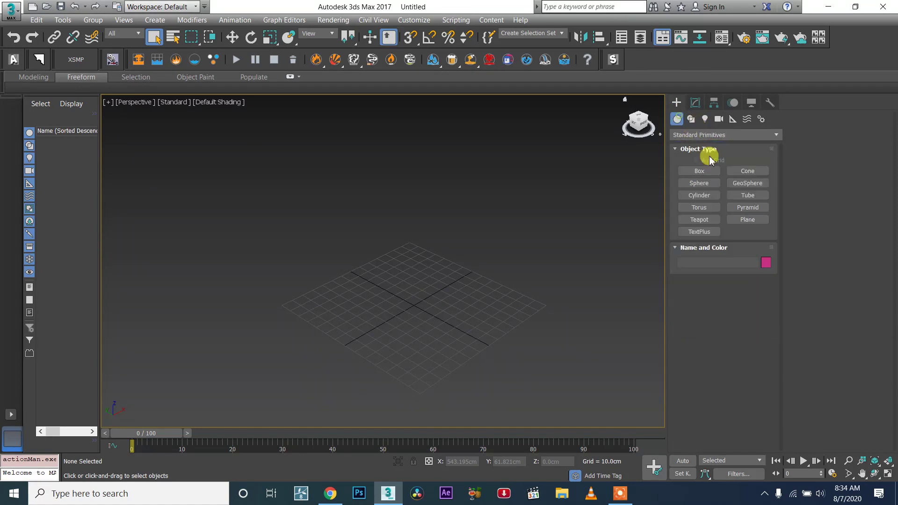
left_click(693, 135)
left_click(697, 146)
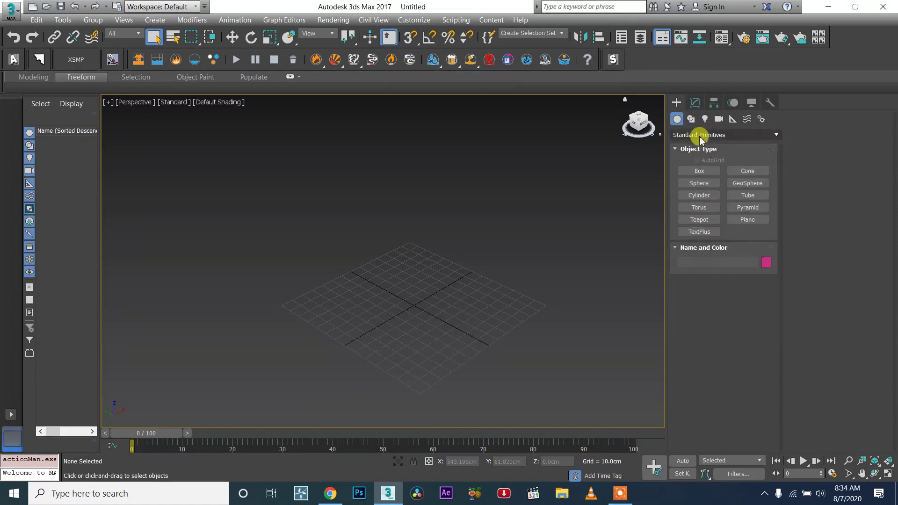
left_click(690, 135)
left_click(721, 183)
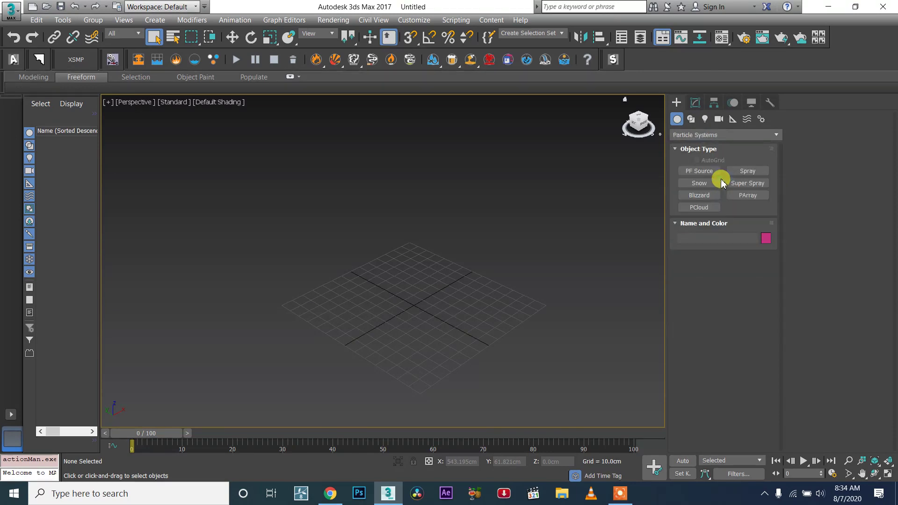
left_click(685, 134)
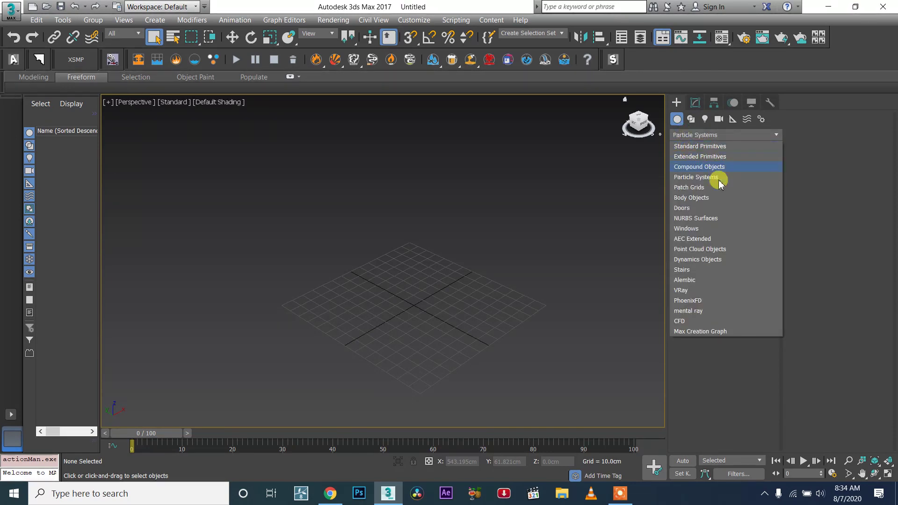
left_click(683, 181)
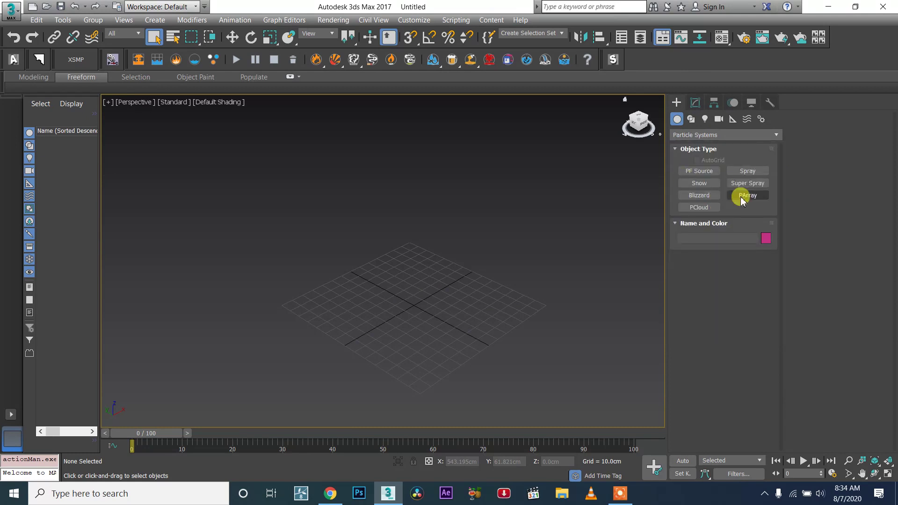
- Create a PF Source emitter at the grid centre and set its icon type to Circle
left_click(700, 171)
left_click_drag(420, 310, 436, 305)
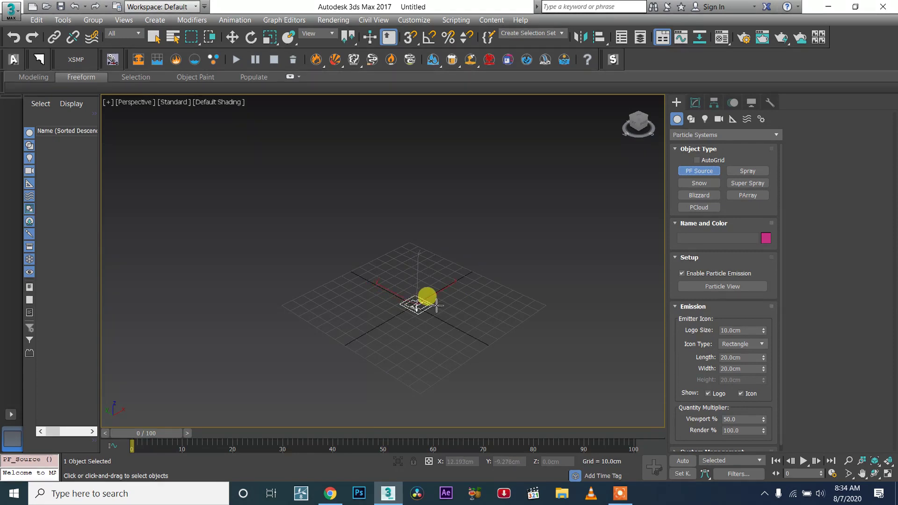
left_click(694, 103)
left_click(746, 325)
left_click(734, 338)
- With angle snap on, rotate the emitter 85 degrees about the Y axis
scroll(411, 297, "up", 2)
key("w")
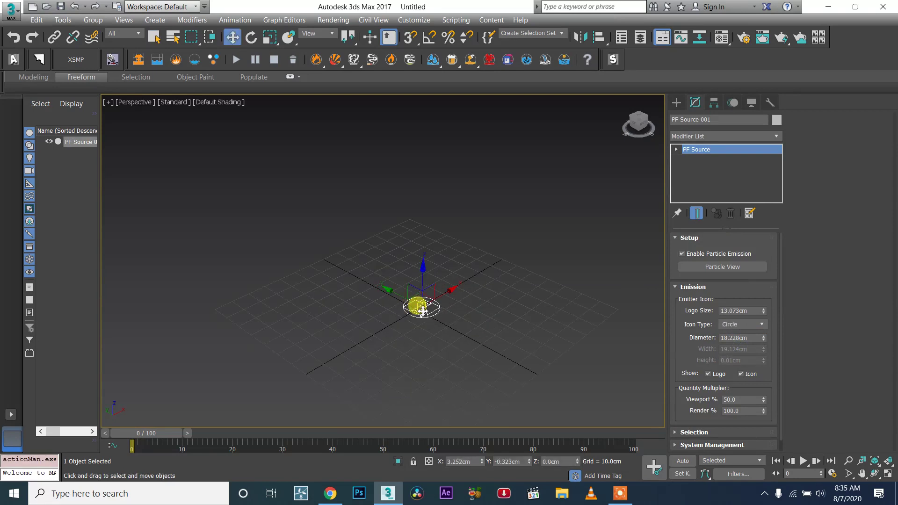
key("e")
key("a")
key("a")
key("a")
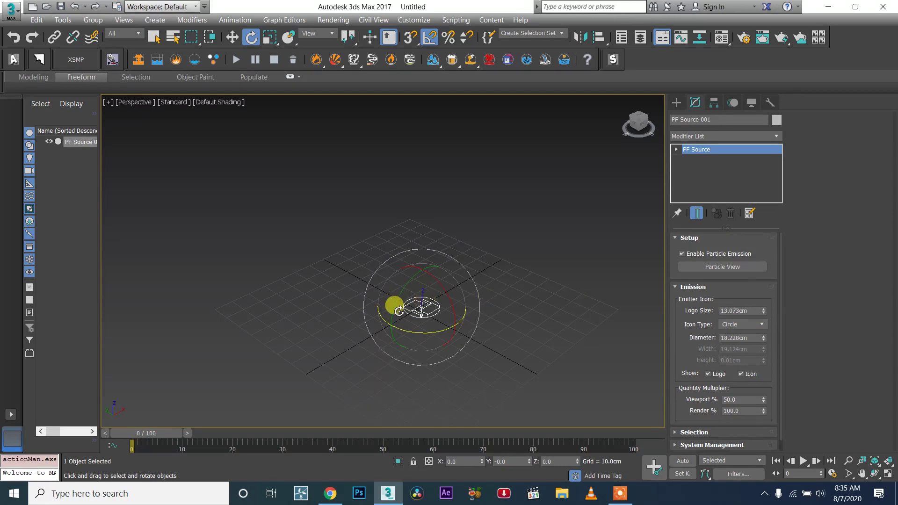
left_click_drag(399, 311, 401, 294)
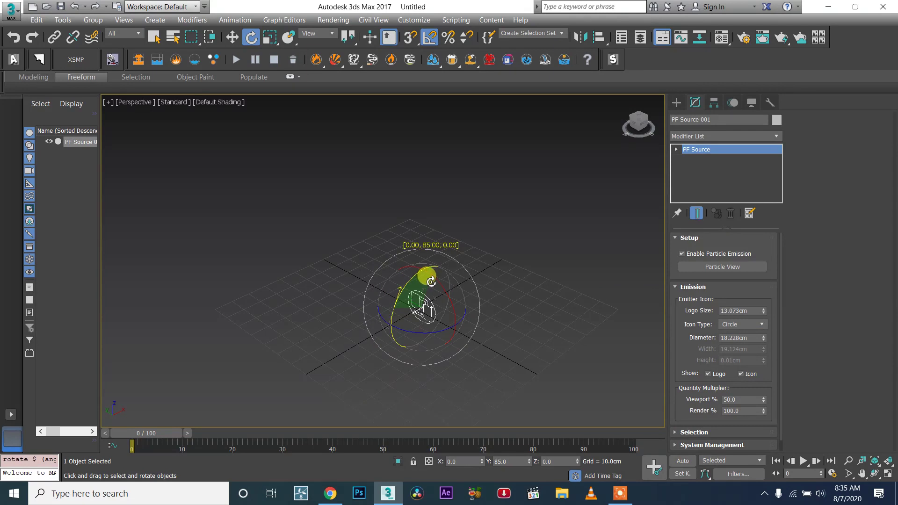
- Move the emitter above and beside the grid to about X 67.7 cm, Z 19.5 cm
key("w")
middle_click_drag(449, 309, 416, 295, "alt")
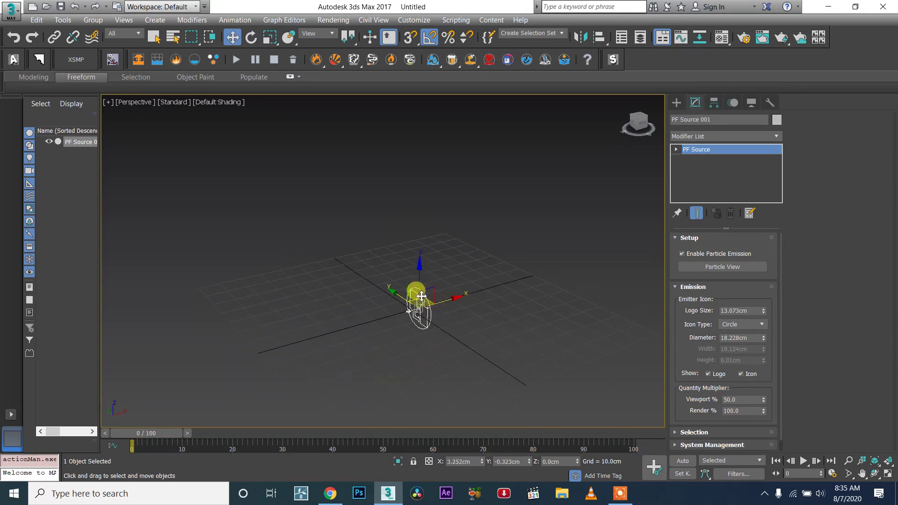
key("e")
key("r")
left_click_drag(418, 302, 427, 327)
key("w")
middle_click_drag(449, 308, 431, 295, "alt")
scroll(435, 294, "down", 5)
left_click_drag(440, 276, 505, 256)
middle_click_drag(510, 285, 491, 281, "alt")
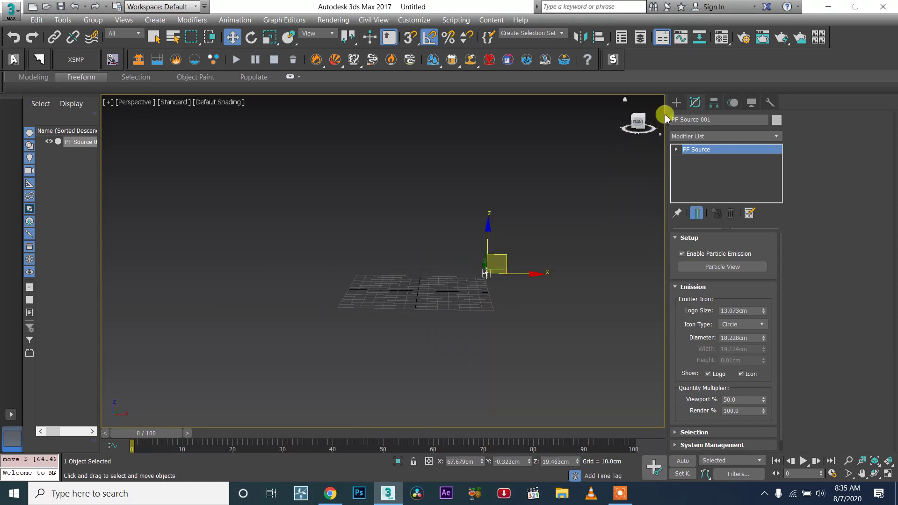
left_click(676, 102)
left_click(695, 134)
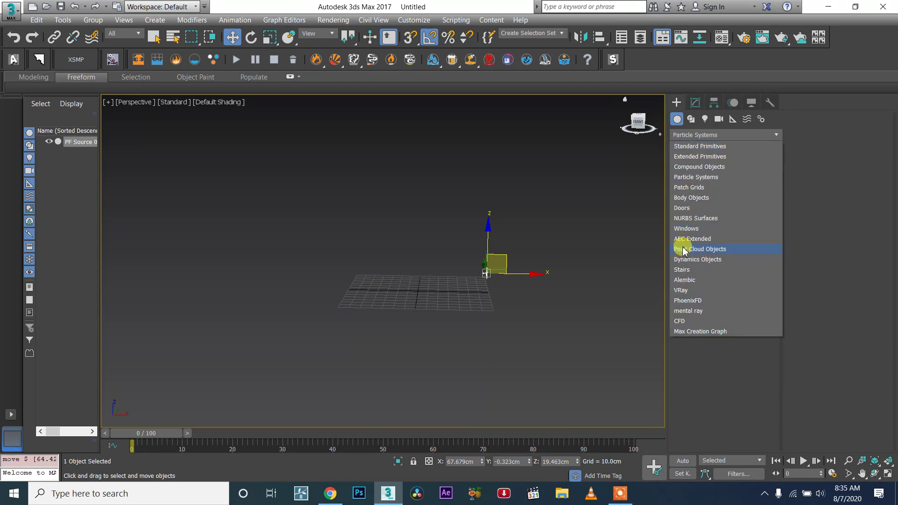
middle_click_drag(391, 257, 491, 272, "alt")
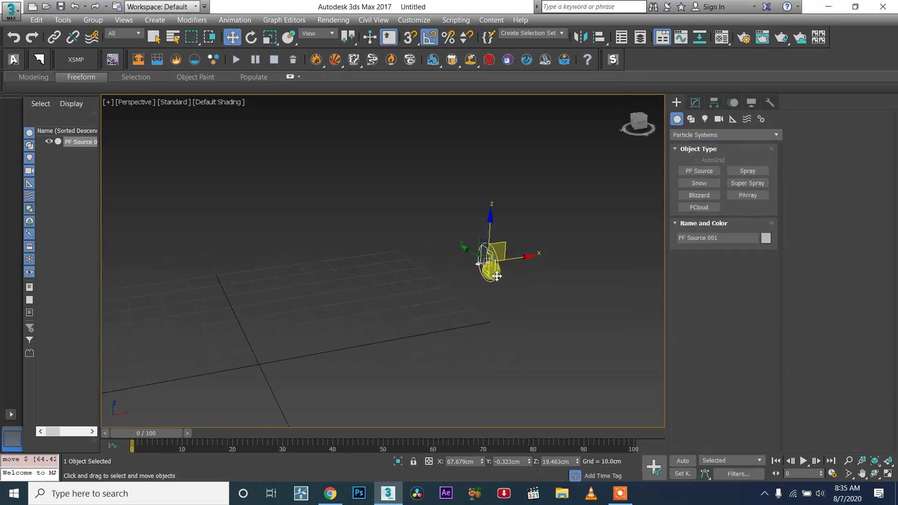
- Scrub the timeline to frame 10 to preview the emitted particles
left_click_drag(167, 433, 217, 442)
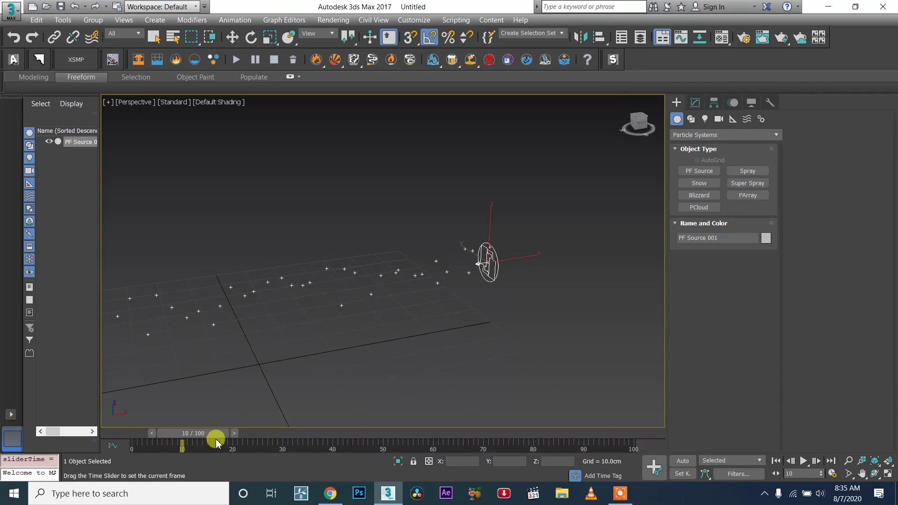
key("w")
scroll(485, 302, "down", 4)
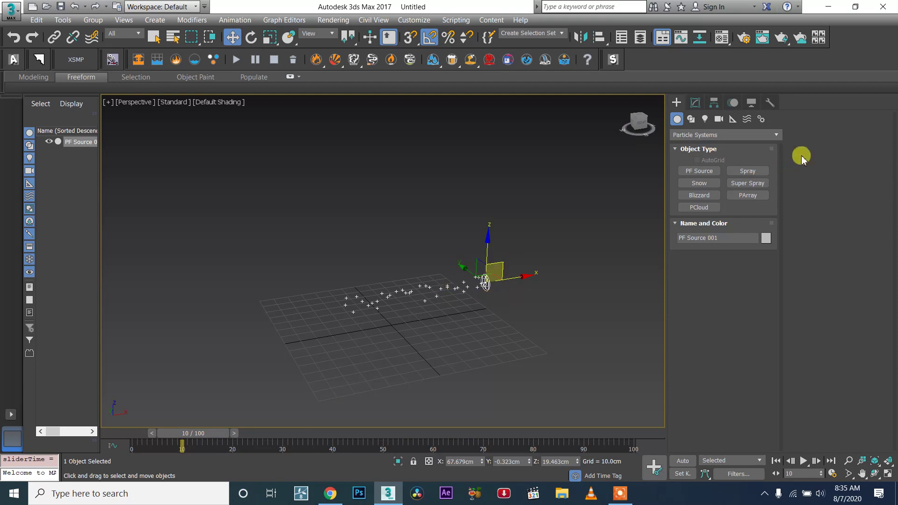
- Open Particle View for the PF Source and reposition its window
left_click(712, 103)
left_click(695, 103)
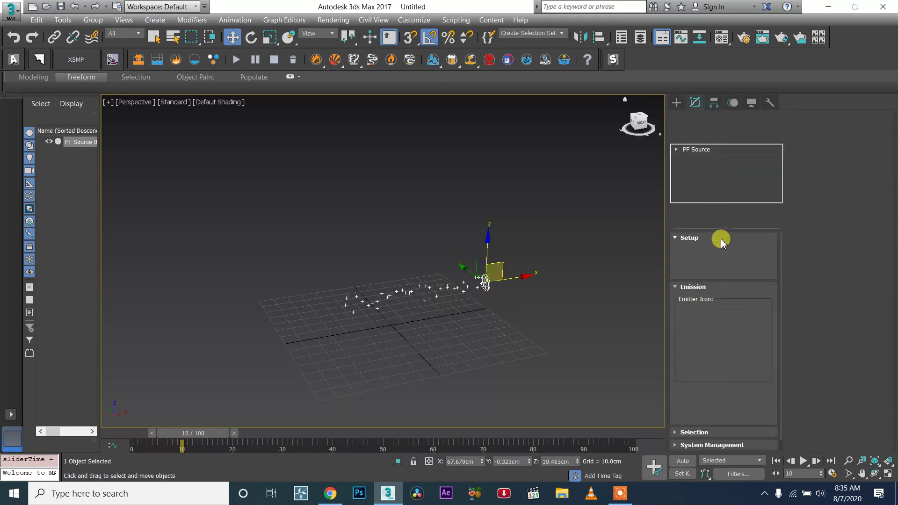
left_click(717, 237)
left_click(722, 267)
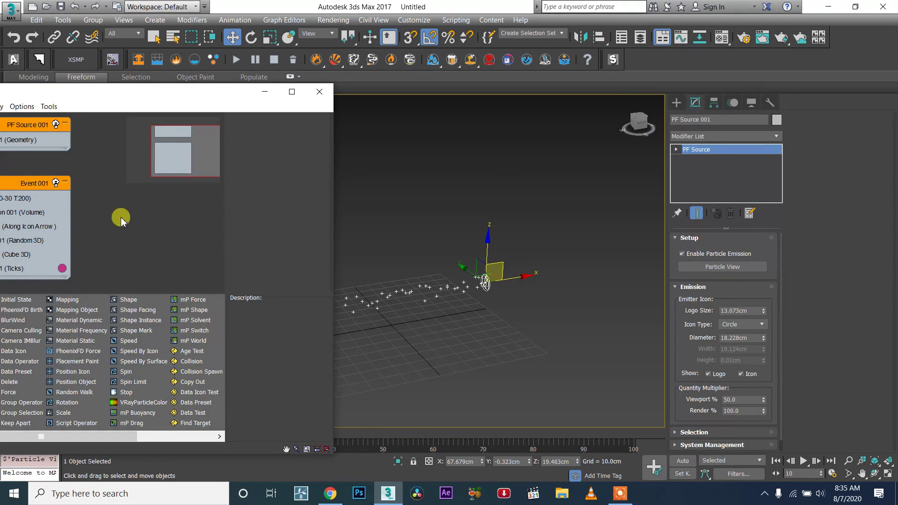
left_click_drag(113, 96, 207, 90)
- Set Birth 001's Emit Stop to 11000
left_click(87, 194)
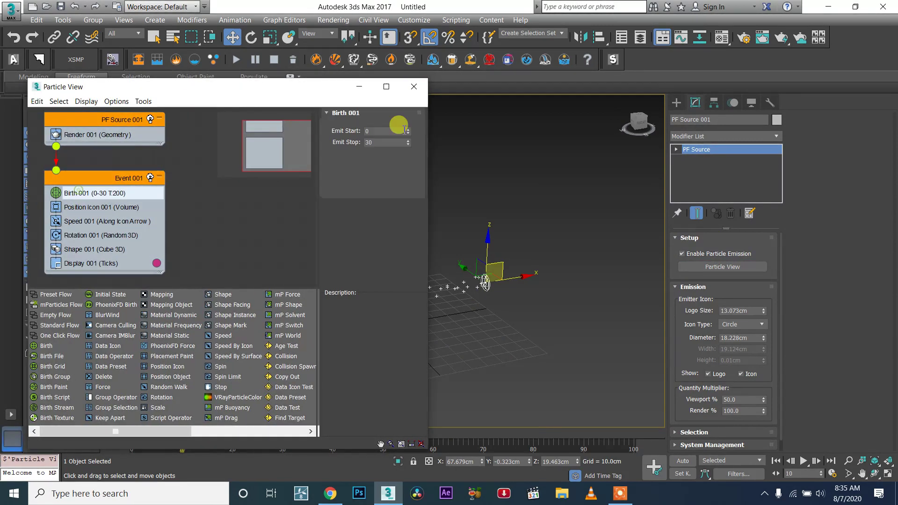
double_click(384, 143)
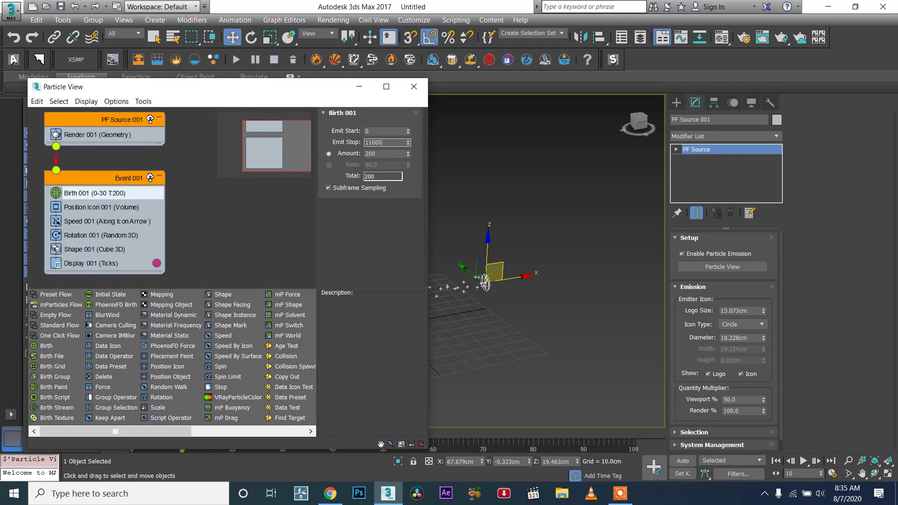
double_click(384, 154)
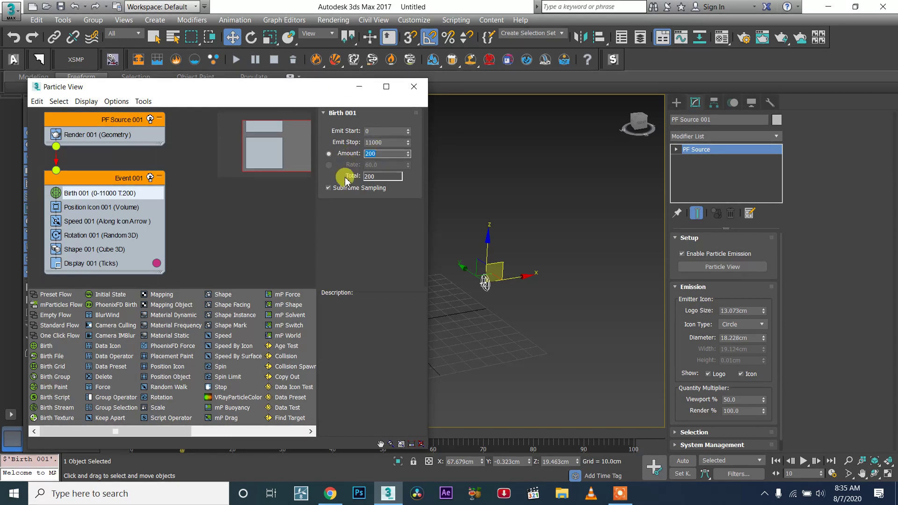
- Switch Birth 001 to Rate emission and set the rate to 50
left_click(363, 166)
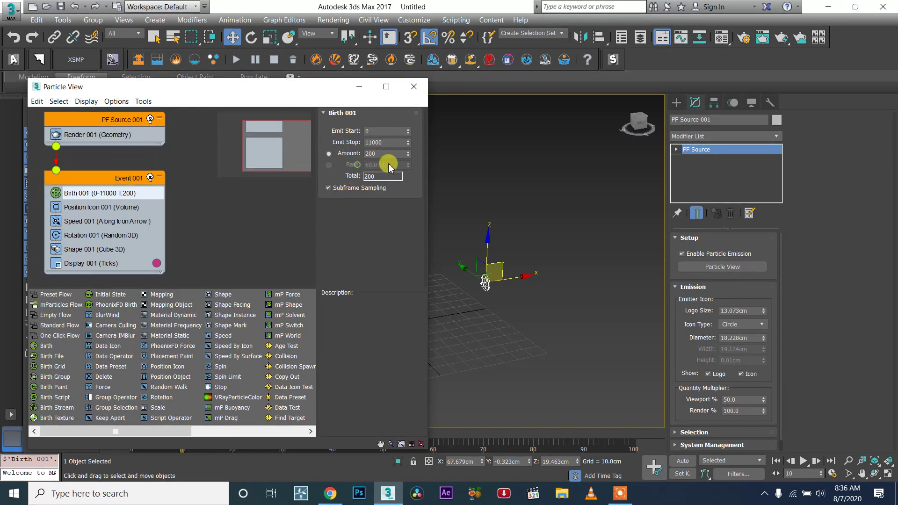
left_click(330, 165)
left_click_drag(388, 164, 289, 174)
type("50")
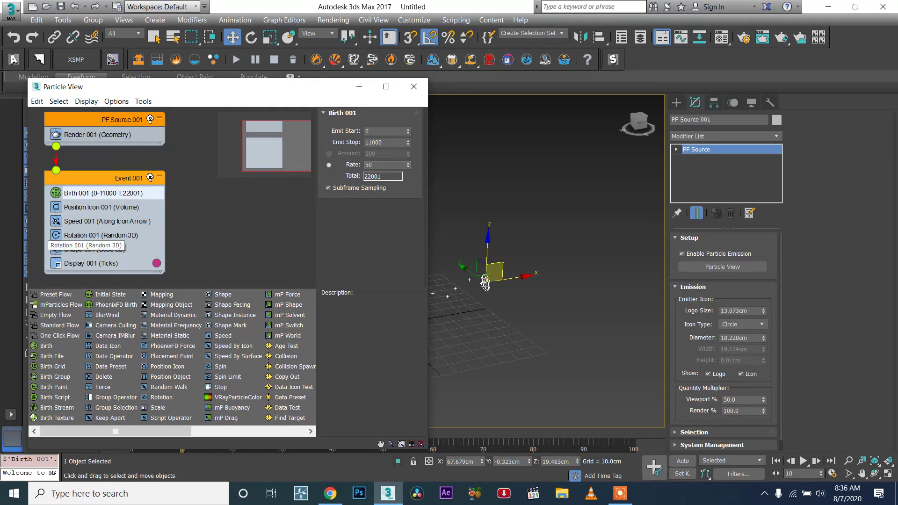
- Set the birth rate to 500
middle_click_drag(433, 294, 551, 288)
left_click(370, 167)
left_click_drag(408, 165, 422, 124)
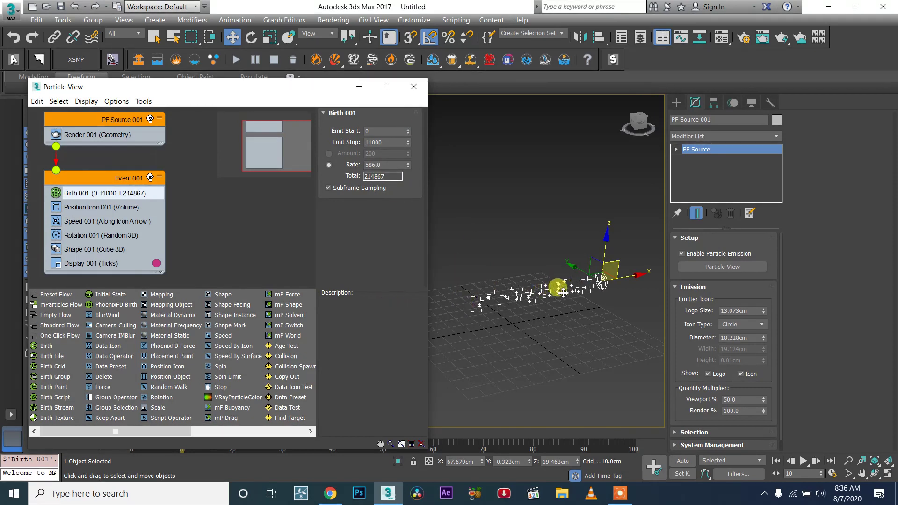
left_click(395, 163)
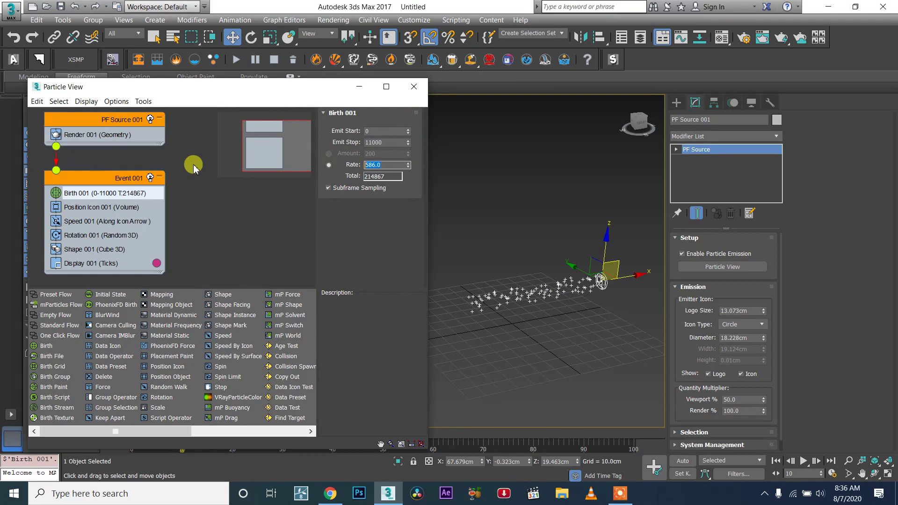
type("500")
key("Return")
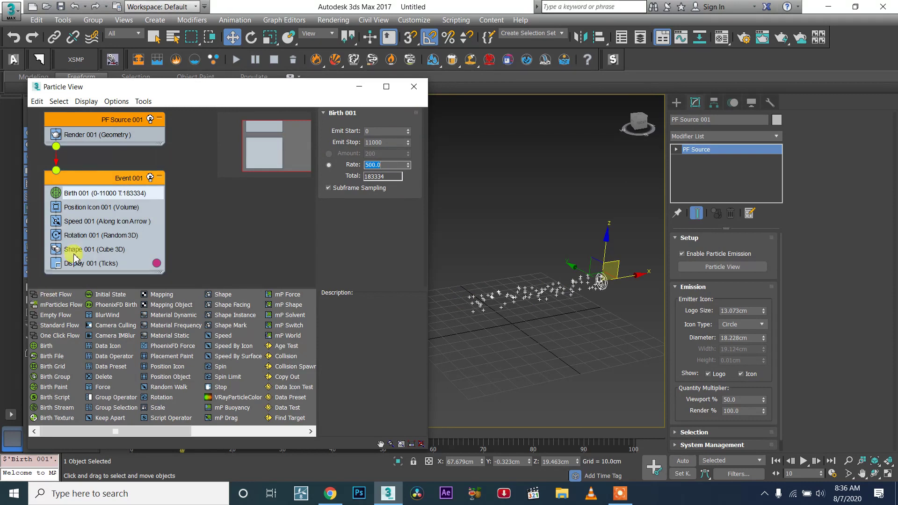
- Delete the Rotation operator and replace the Shape operator with a Delete operator
right_click(70, 235)
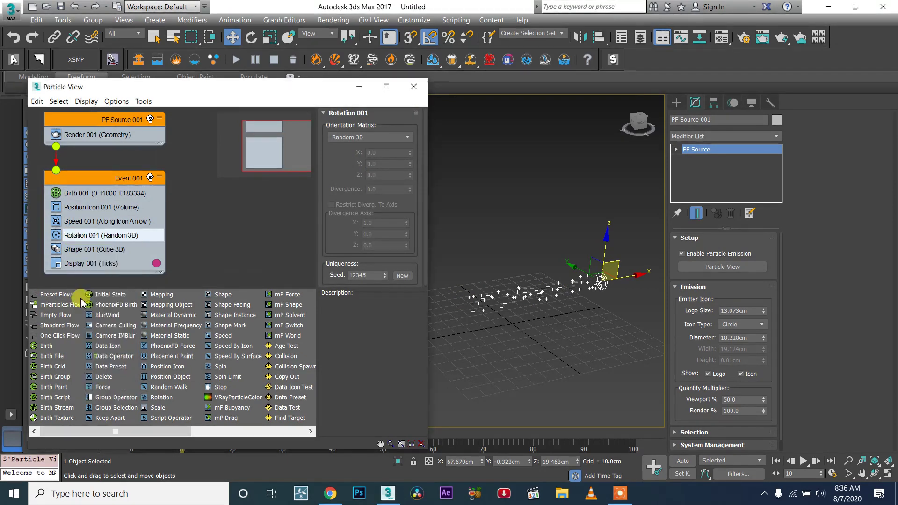
left_click(87, 355)
right_click(71, 236)
left_click(100, 318)
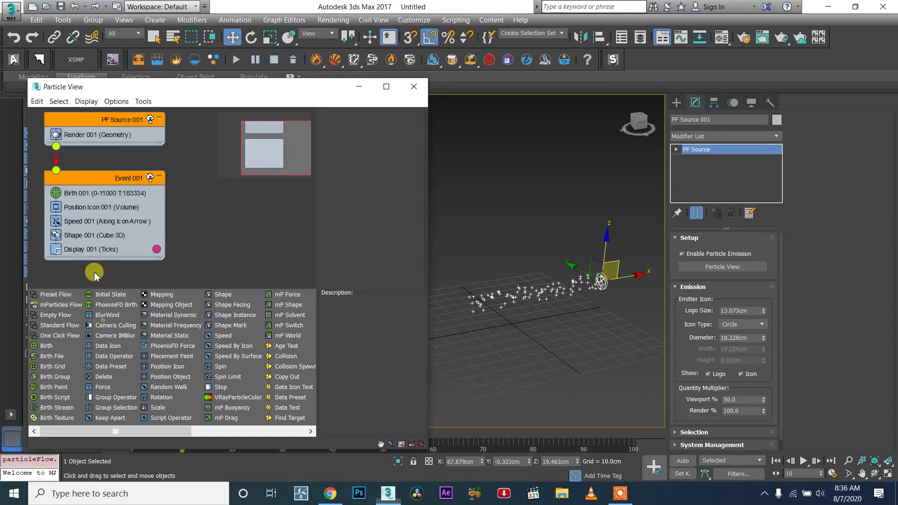
left_click_drag(102, 376, 70, 234)
left_click(73, 235)
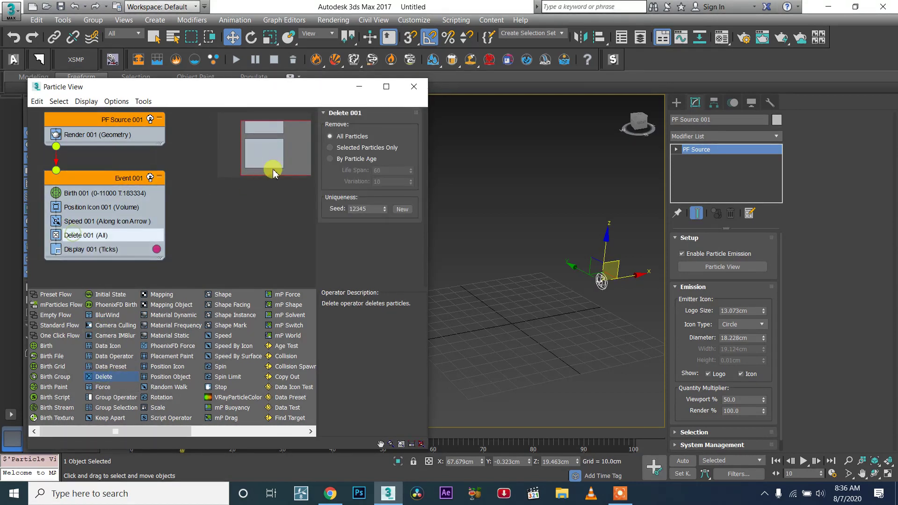
- Set the Delete operator to remove by particle age with Life Span 10 and Variation 0
left_click(346, 159)
double_click(385, 170)
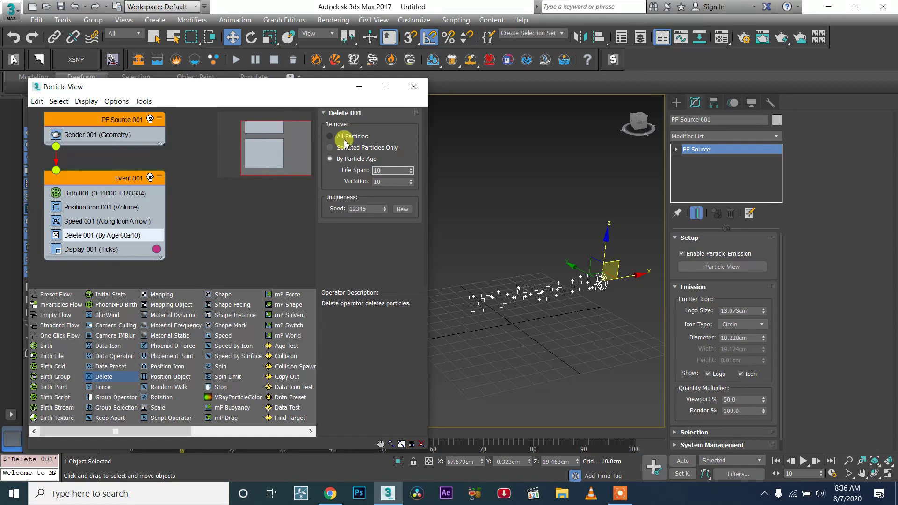
double_click(392, 181)
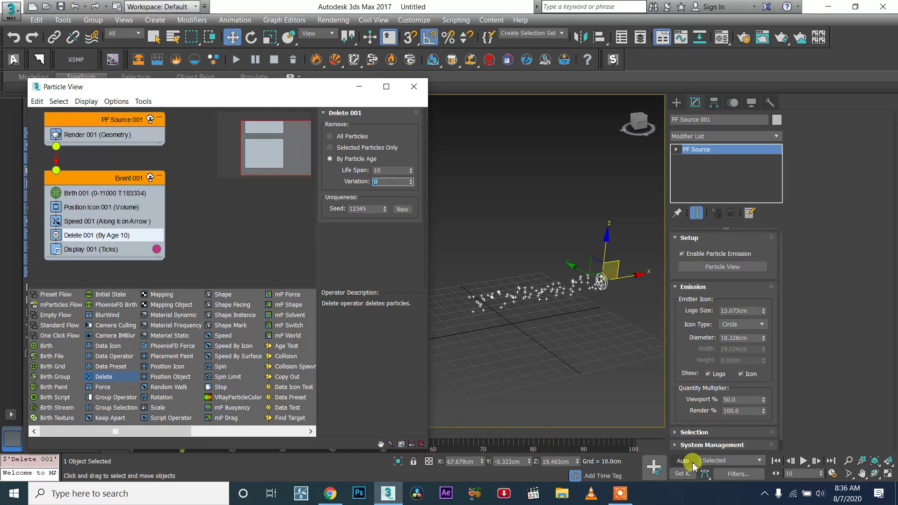
- Play the animation and set PF Source 001's viewport quantity multiplier to 101 percent
left_click(801, 461)
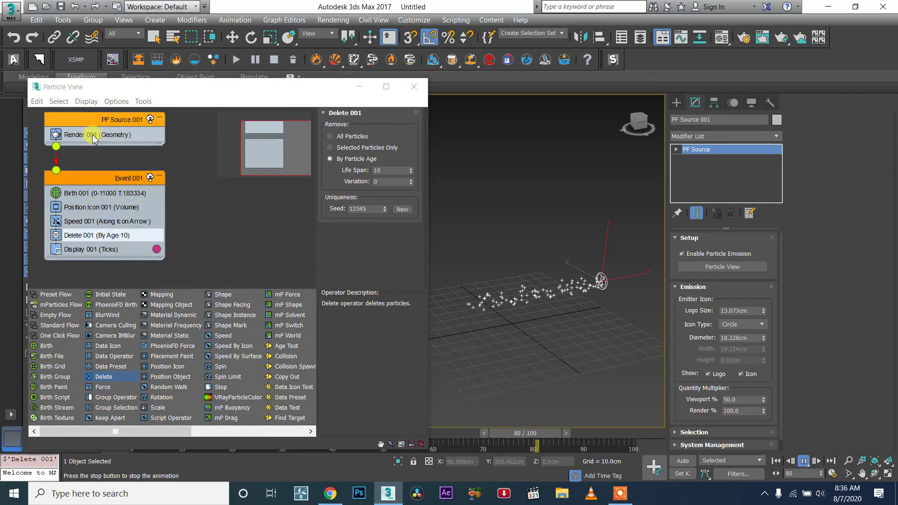
left_click(79, 138)
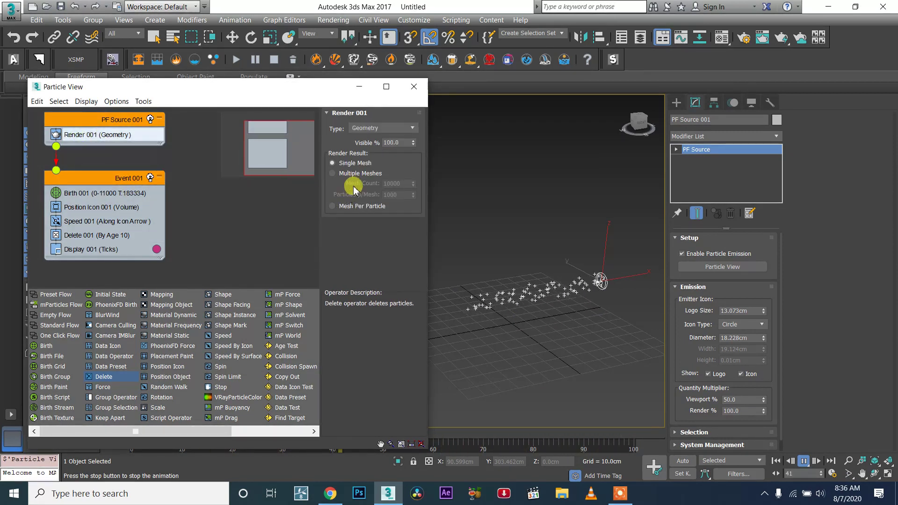
left_click(121, 123)
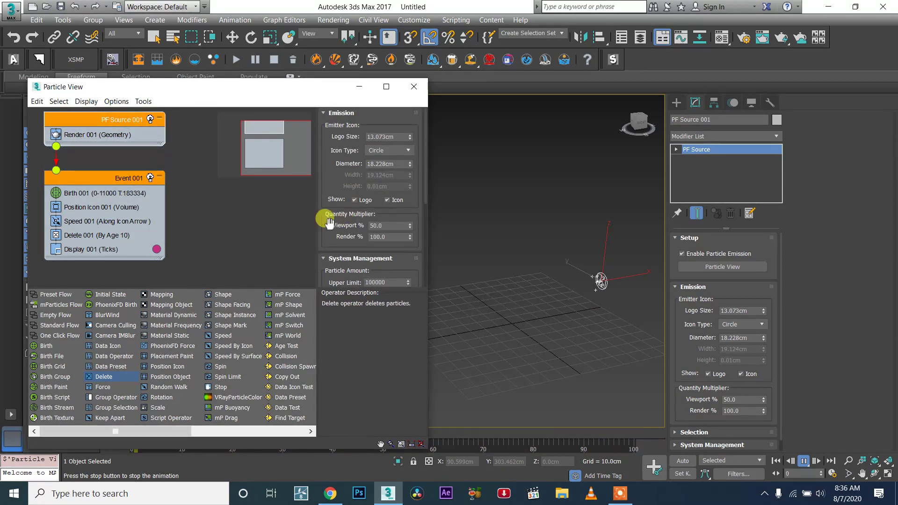
left_click(118, 124)
left_click(113, 124)
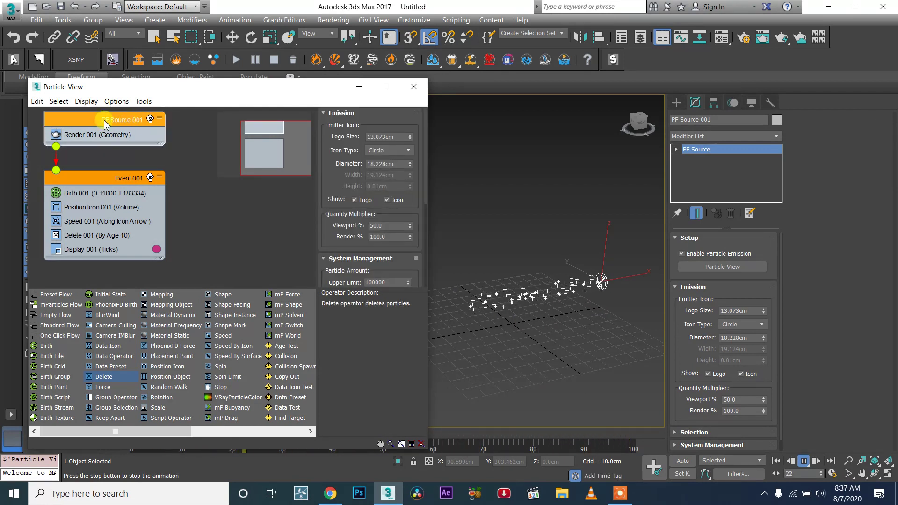
left_click(124, 124)
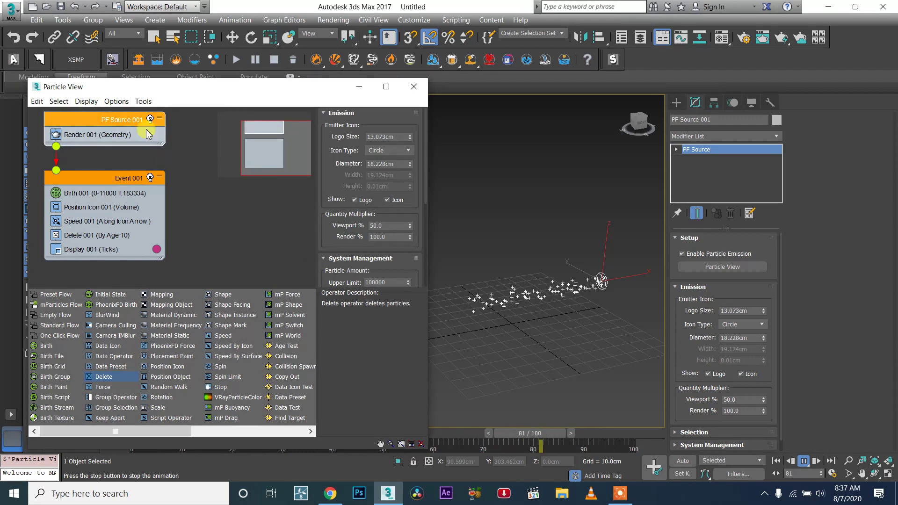
left_click(135, 135)
left_click(125, 124)
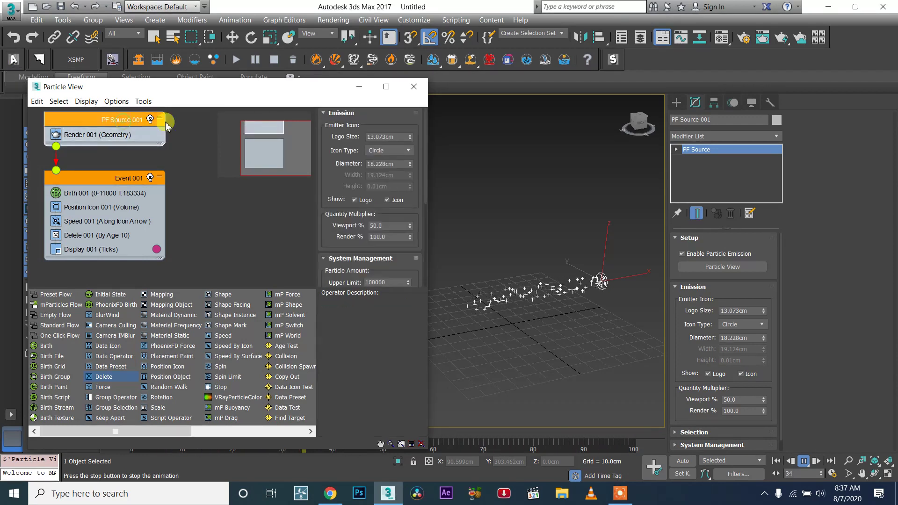
double_click(380, 225)
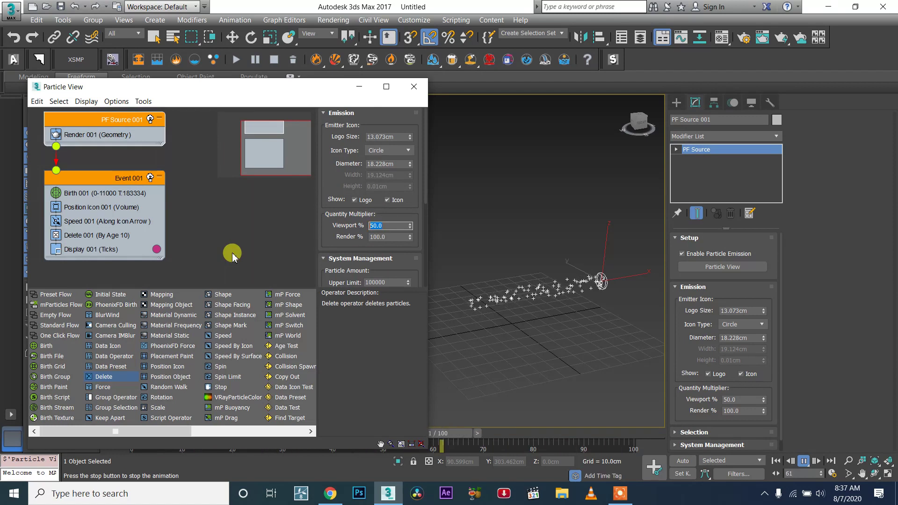
left_click_drag(410, 226, 409, 218)
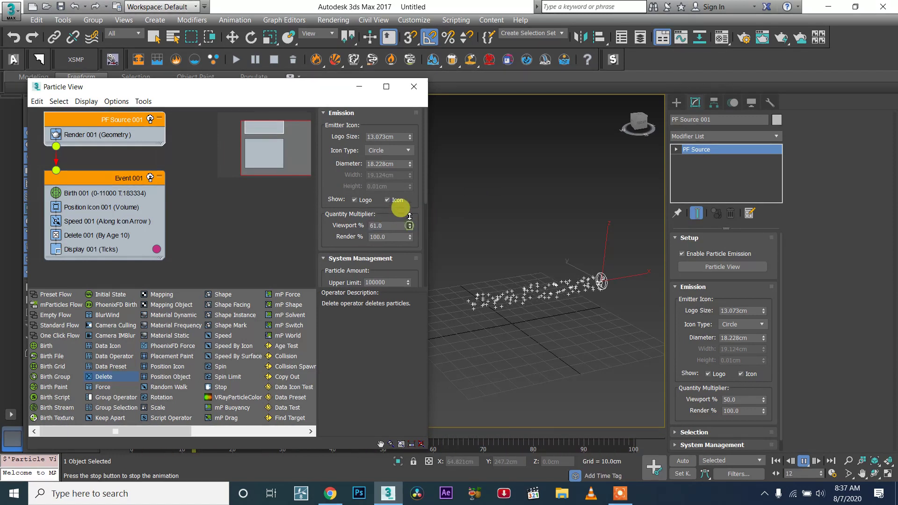
left_click_drag(413, 181, 411, 174)
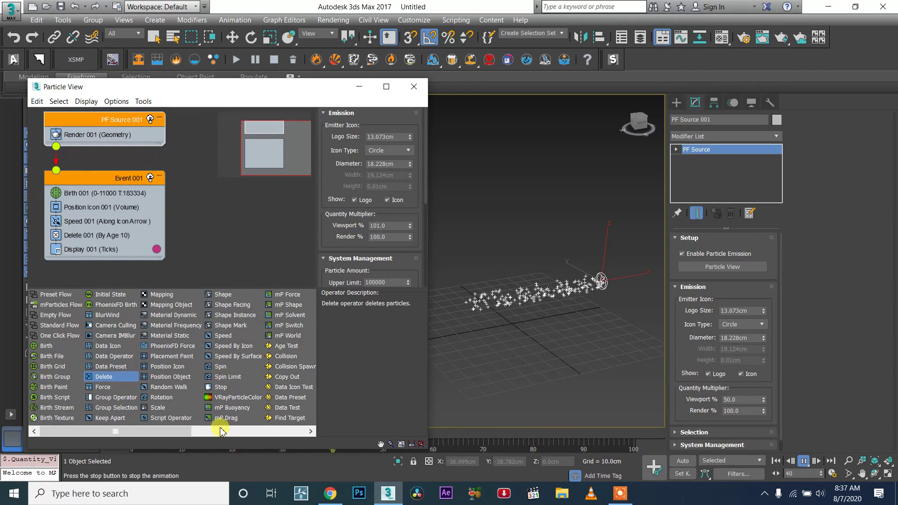
- Set PF Source 001's viewport integration step to 1/4 Frame
scroll(567, 339, "down", 4)
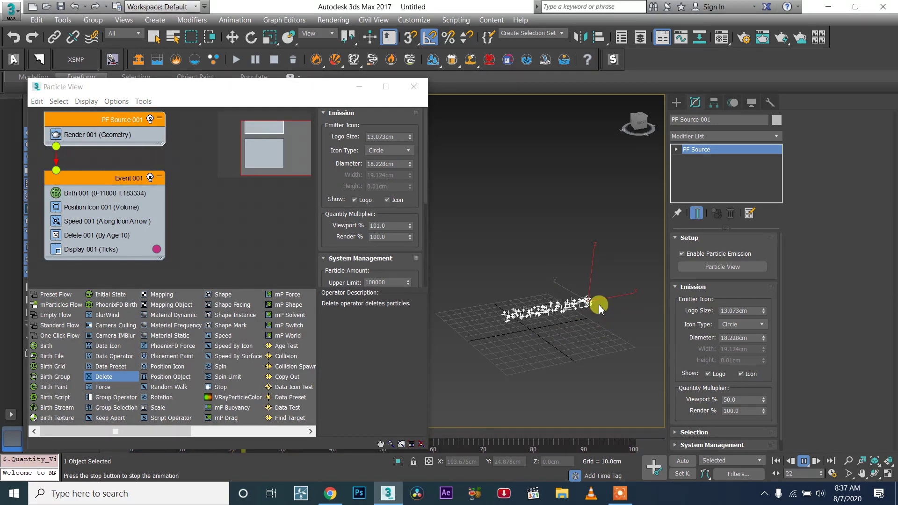
left_click_drag(379, 256, 366, 206)
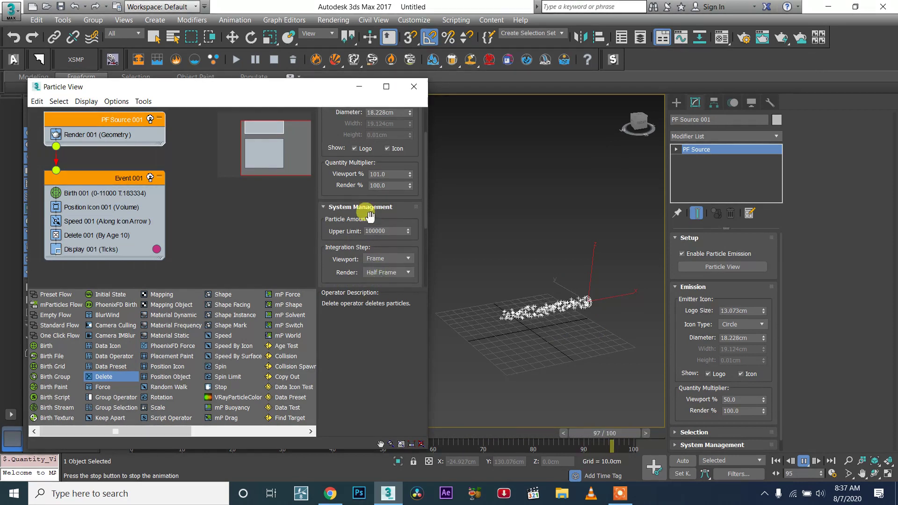
left_click(380, 259)
left_click(390, 282)
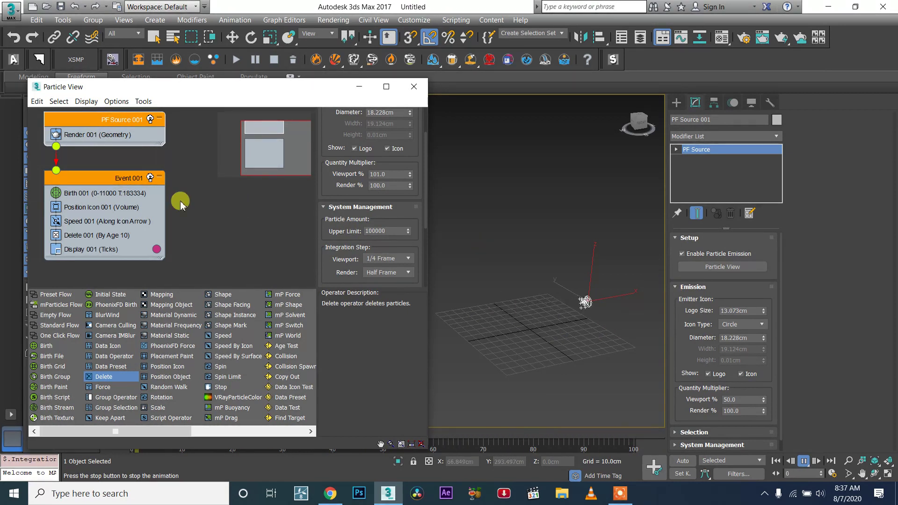
- Set the Speed 001 operator's speed to 408 cm
left_click(107, 224)
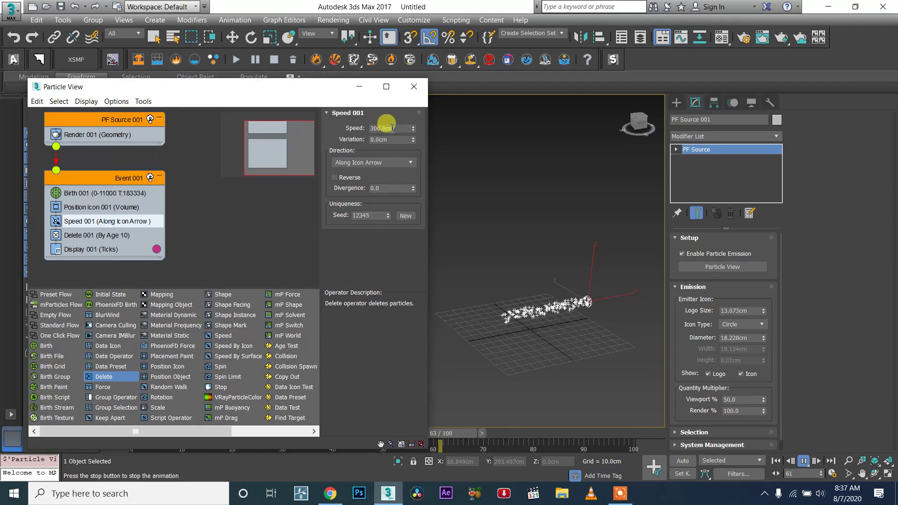
left_click_drag(413, 133, 443, 27)
scroll(519, 263, "down", 5)
scroll(569, 282, "up", 3)
middle_click_drag(529, 269, 655, 276)
scroll(631, 276, "down", 4)
scroll(604, 283, "up", 2)
left_click_drag(413, 128, 427, 159)
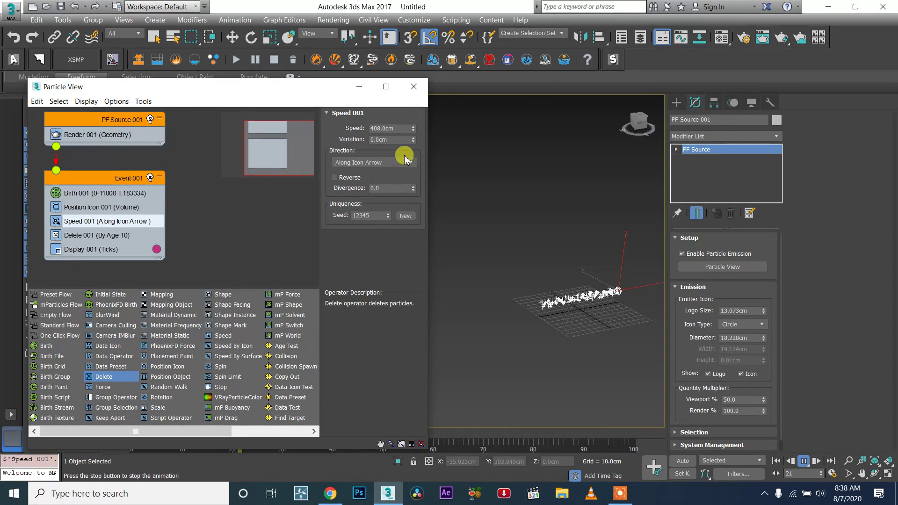
- Create a PhoenixFD PHXSource helper in the viewport below the emitter
left_click(676, 103)
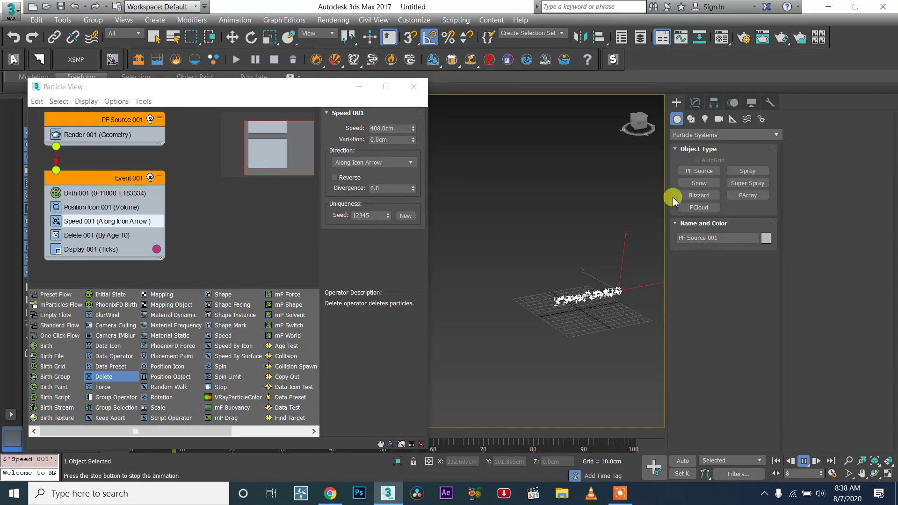
left_click(732, 119)
left_click(702, 134)
left_click(712, 208)
left_click(699, 171)
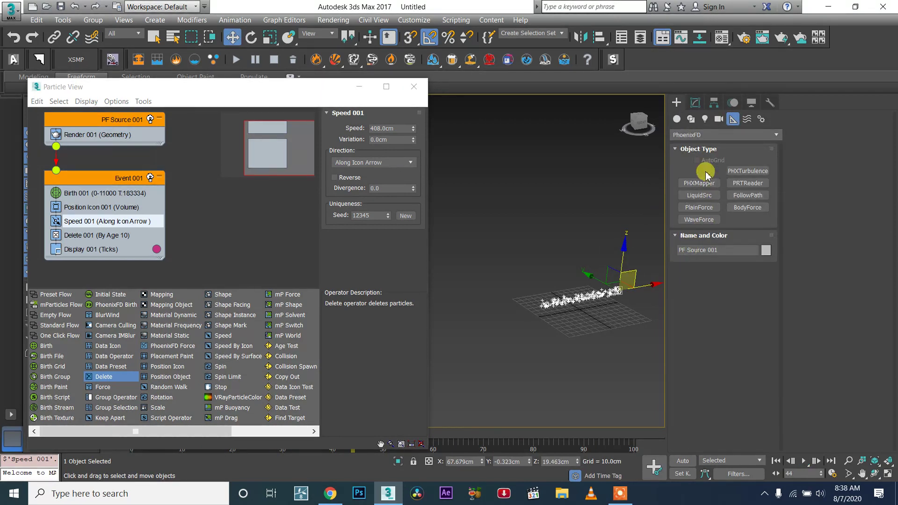
left_click(590, 361)
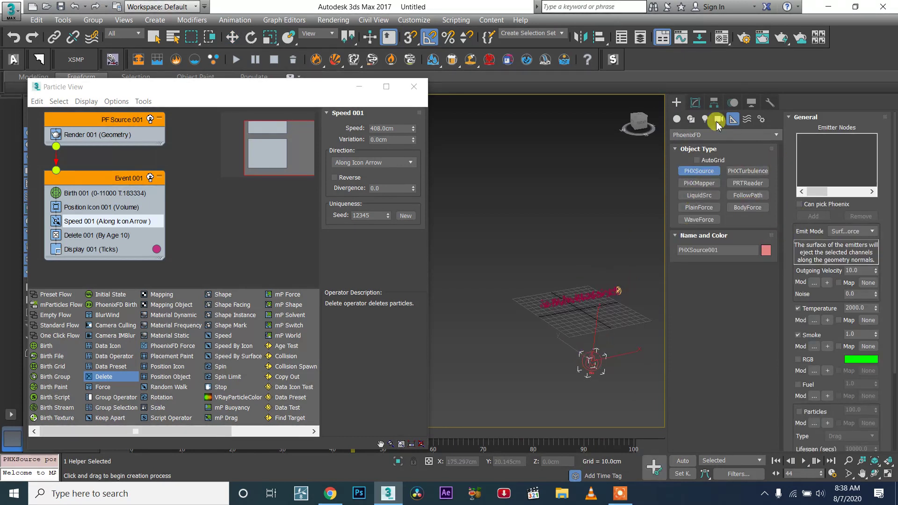
- Add PF Source 001 and both its events as emitter nodes of the PHXSource
left_click(694, 103)
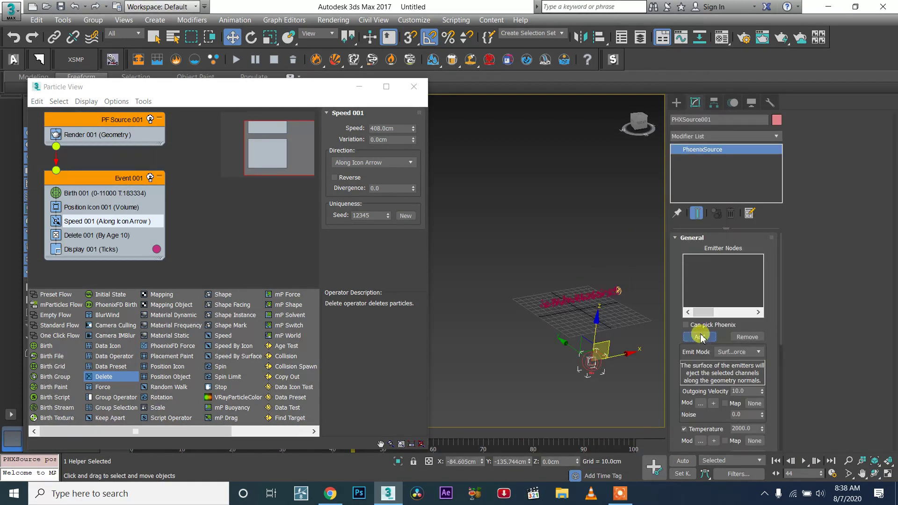
left_click(700, 337)
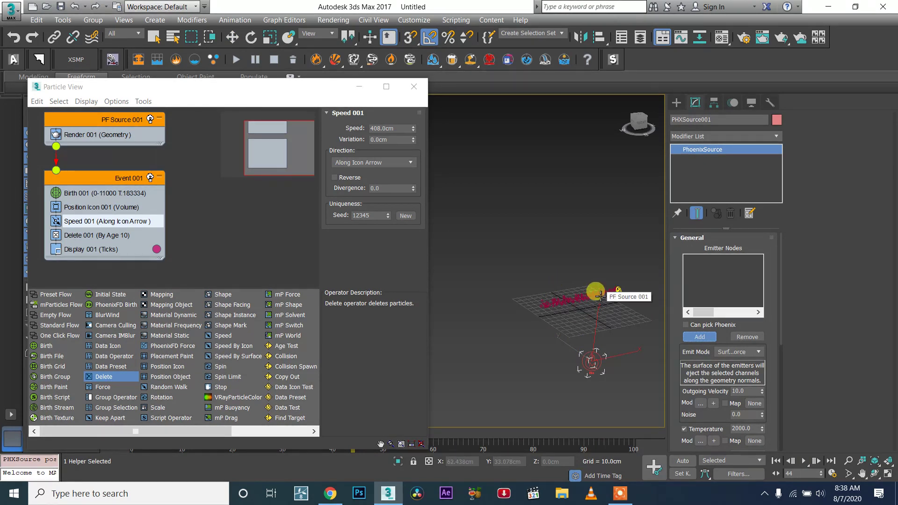
left_click(600, 296)
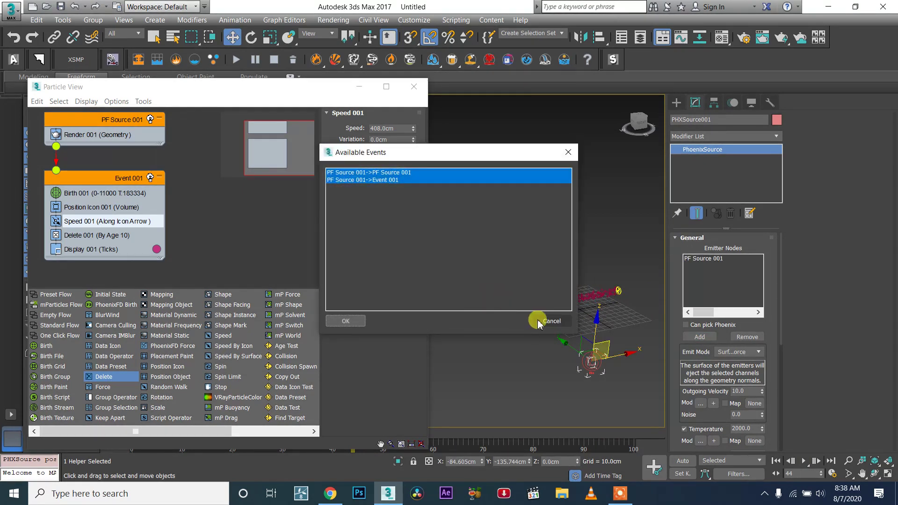
left_click(346, 320)
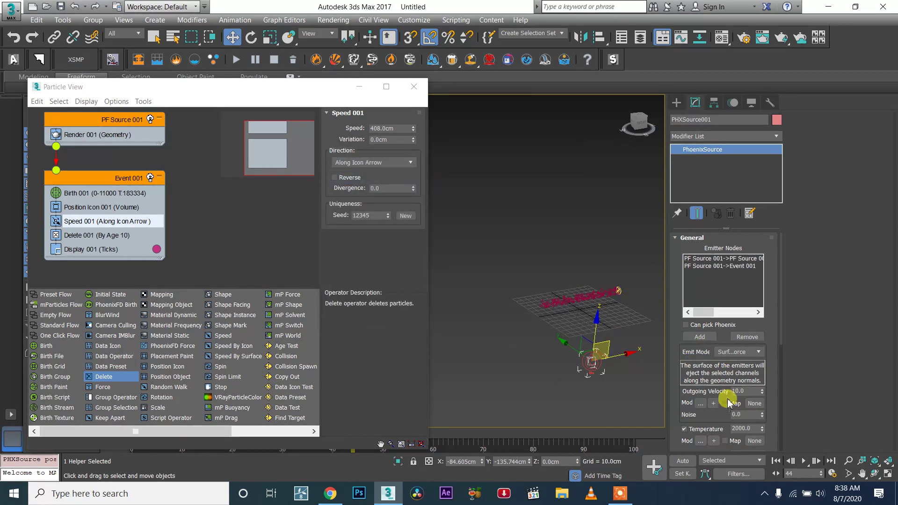
- Set the PHXSource outgoing velocity to 100
scroll(729, 403, "down", 2)
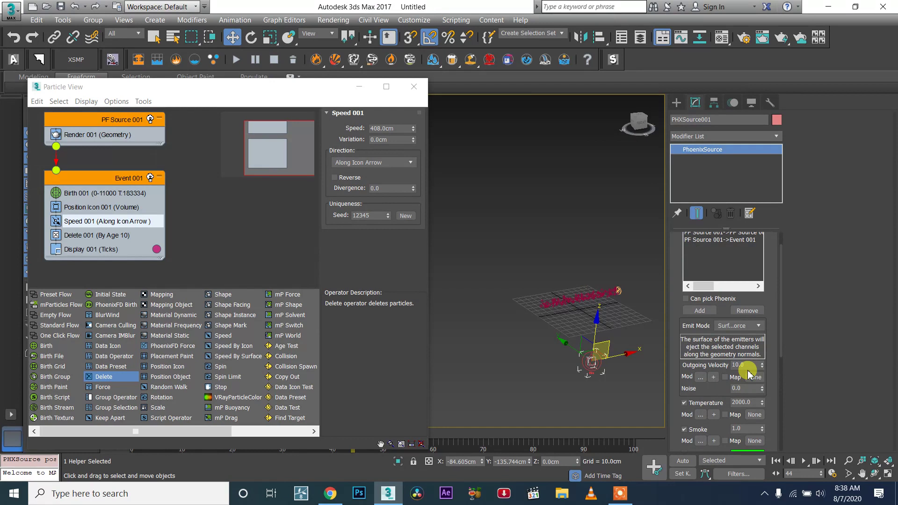
double_click(749, 365)
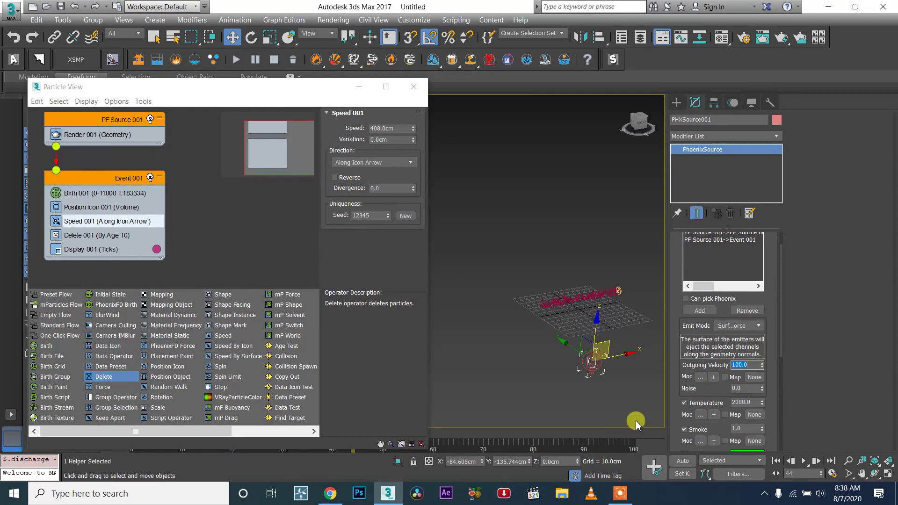
- Turn off Temperature and Smoke emission on the PHXSource and turn on Fuel
left_click(684, 403)
left_click(707, 429)
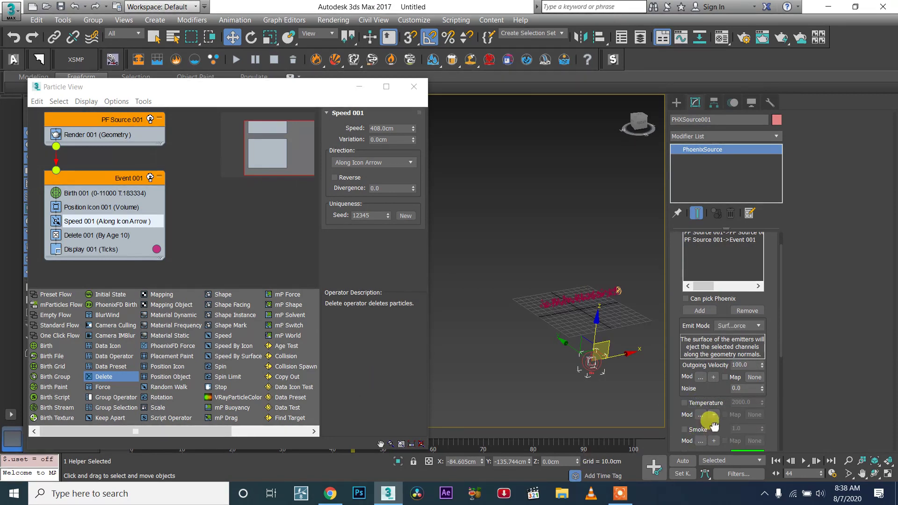
scroll(708, 388, "down", 3)
left_click(696, 376)
- Enable Motion Vel. on the PHXSource and set it to 3.0
scroll(735, 240, "down", 3)
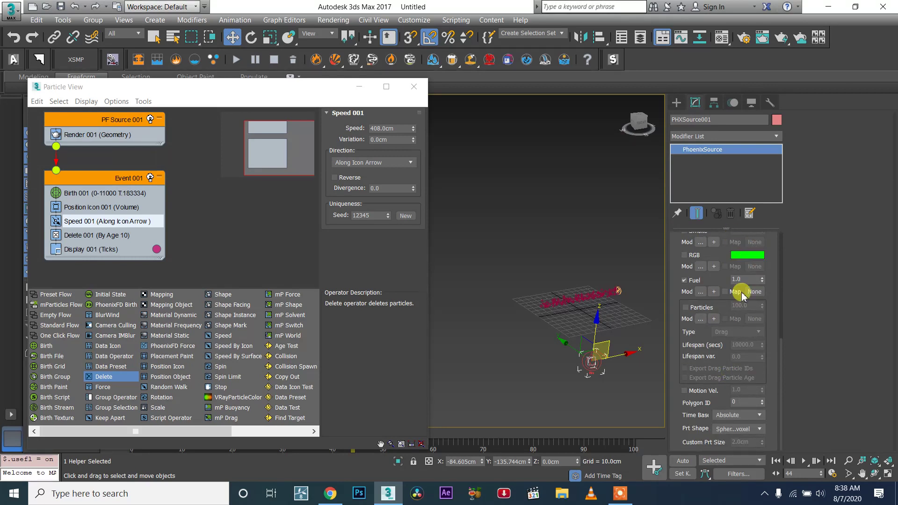
left_click(712, 391)
double_click(748, 389)
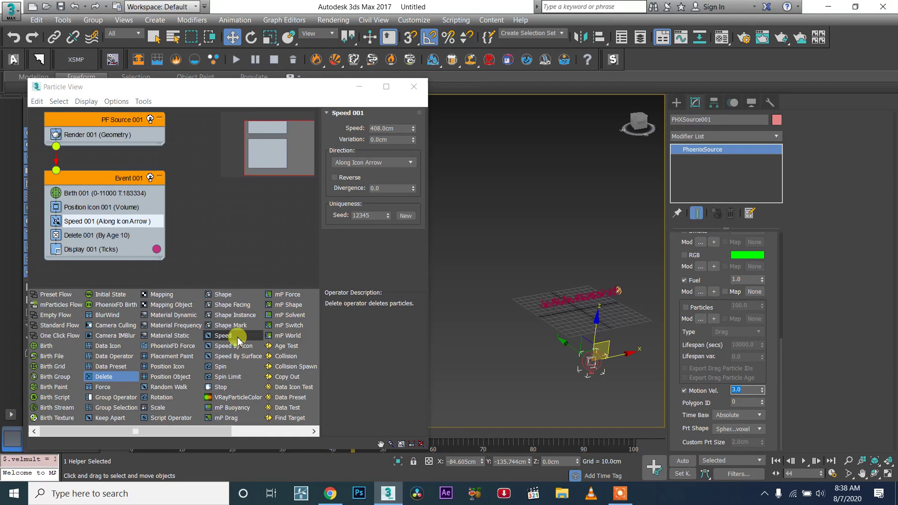
- Create a PhoenixFD FireSmokeSim grid around the particle stream, about 272 × 87 × 69 cm
left_click(676, 102)
left_click(725, 135)
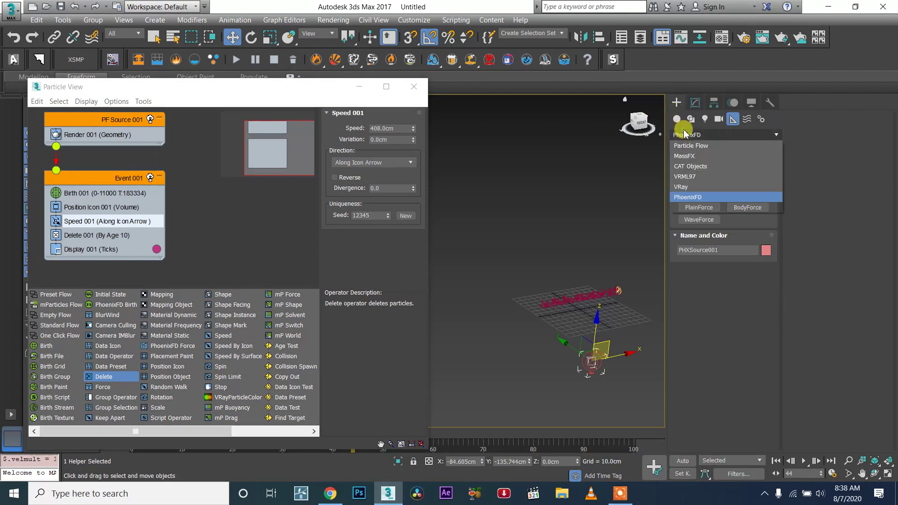
left_click(672, 114)
left_click(674, 120)
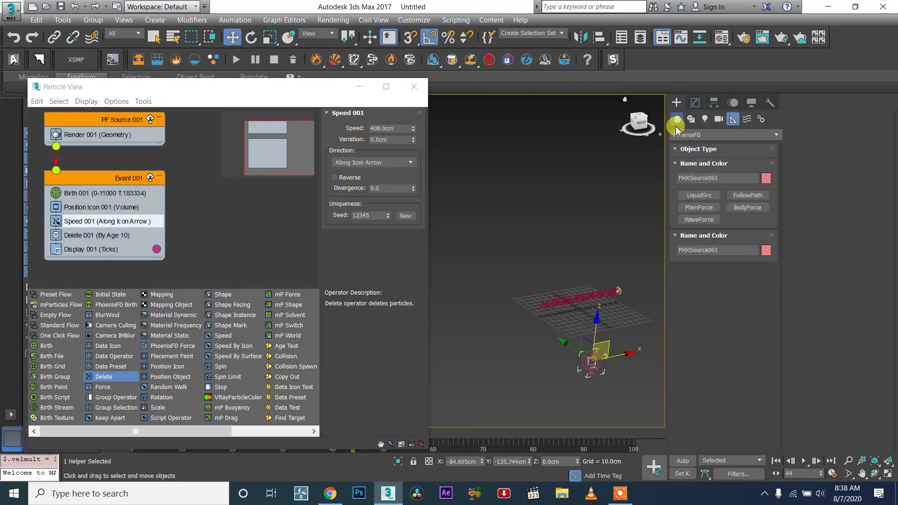
left_click(683, 134)
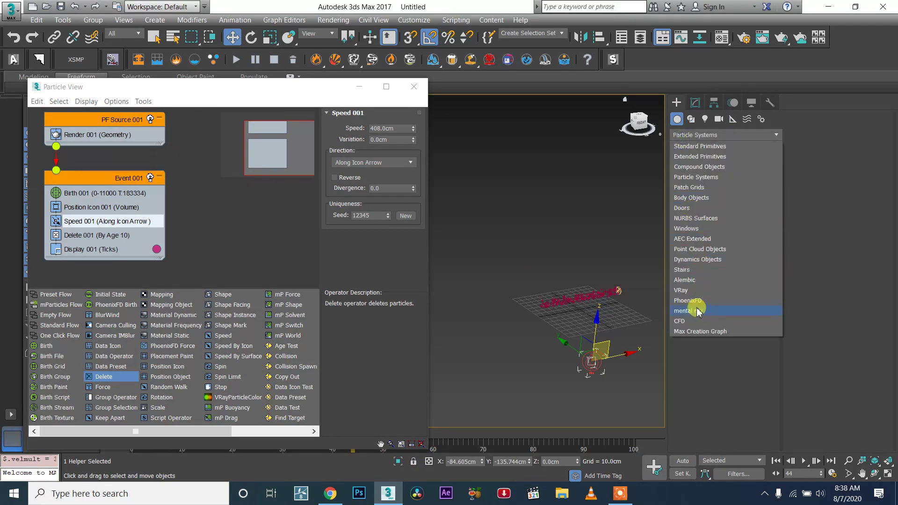
left_click(690, 301)
left_click(733, 174)
middle_click_drag(577, 312, 500, 366, "alt")
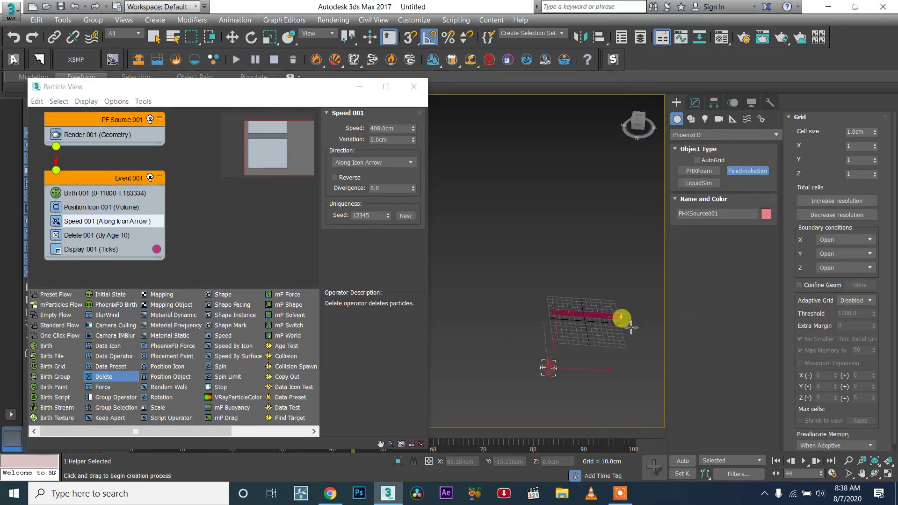
left_click_drag(627, 301, 505, 329)
left_click(530, 296)
middle_click_drag(569, 312, 622, 274, "alt")
- Set the simulator's Adaptive Grid to Smoke with a threshold of 500
left_click(849, 301)
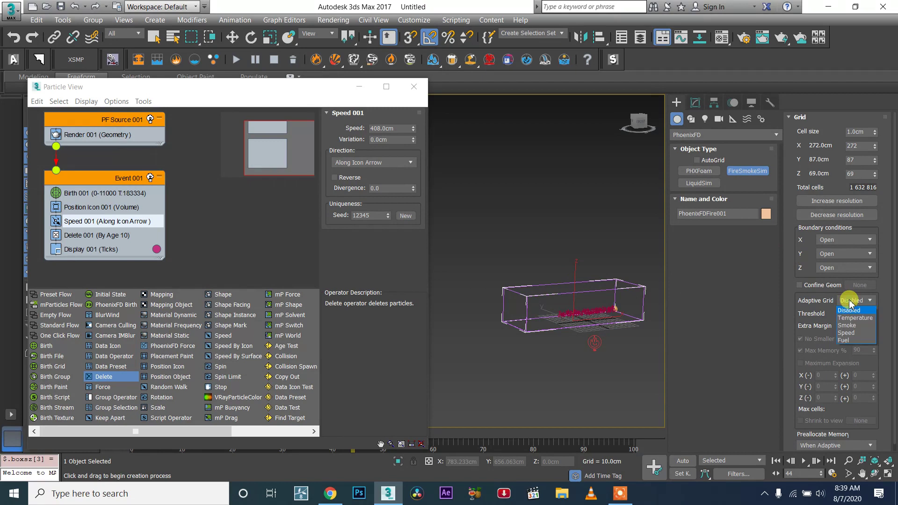
left_click(852, 327)
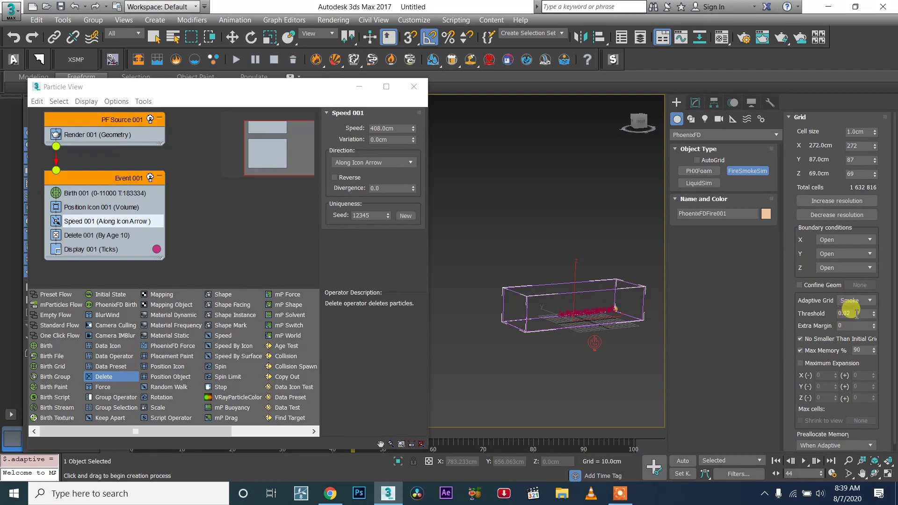
left_click(861, 314)
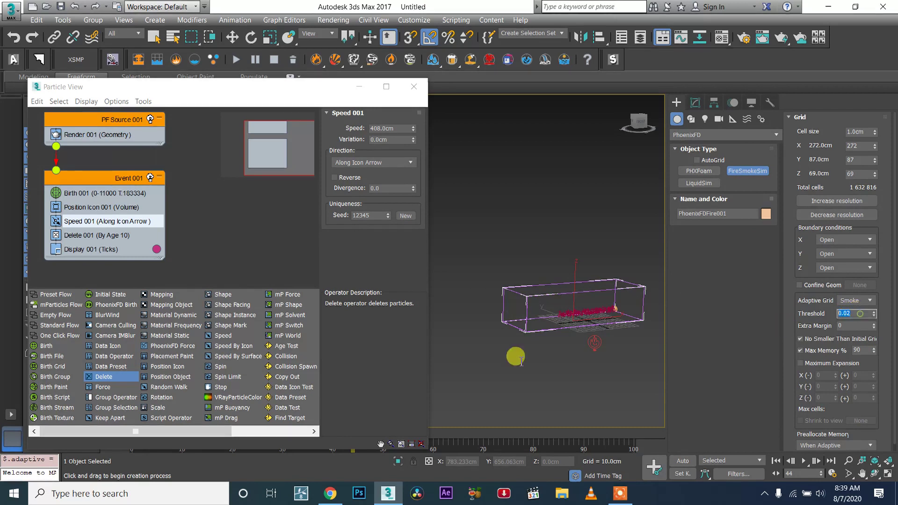
type("500")
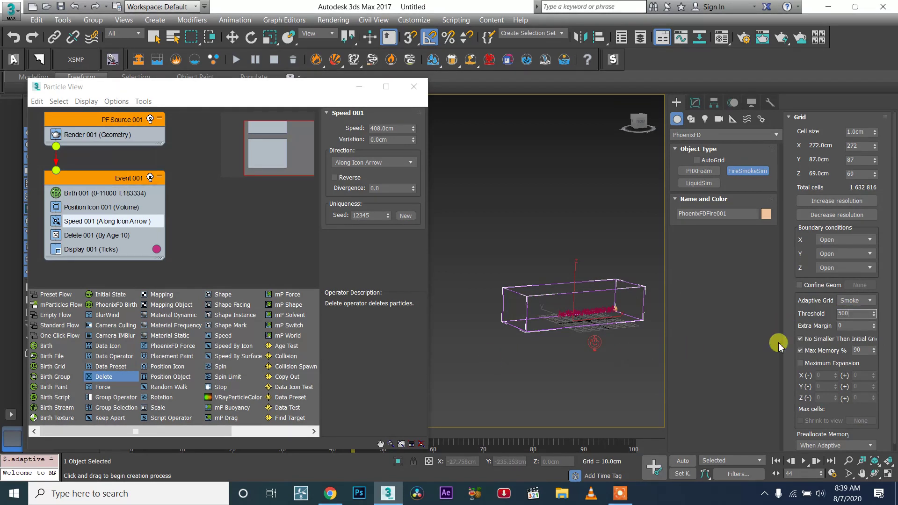
left_click(849, 325)
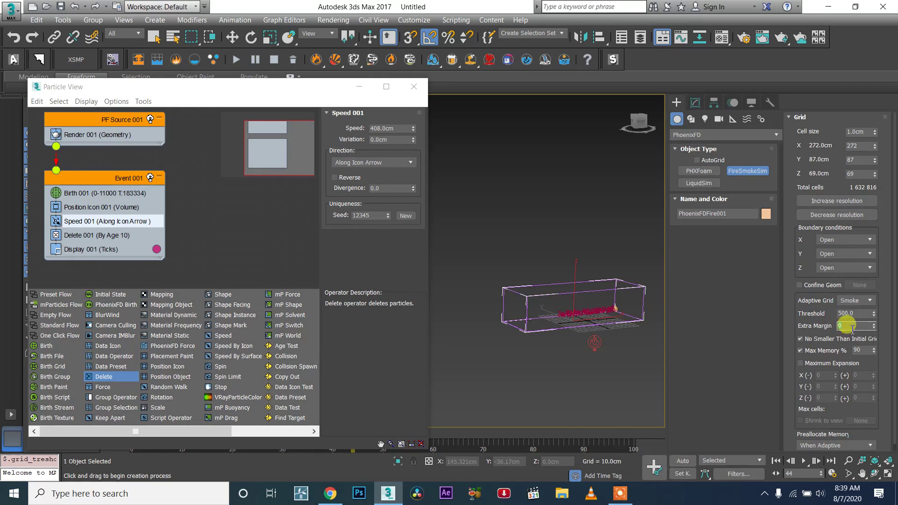
- Set the simulator's Adaptive Grid Extra Margin to 6
type("5")
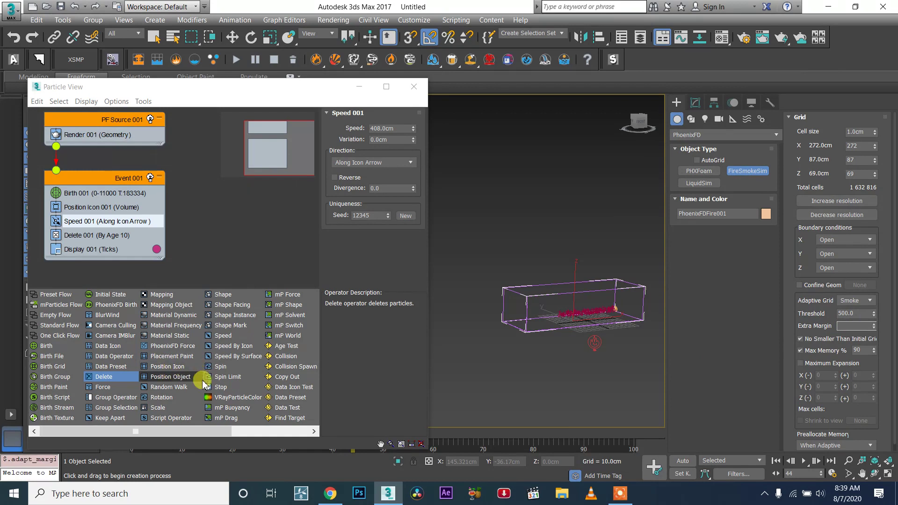
middle_click_drag(525, 314, 532, 340, "alt")
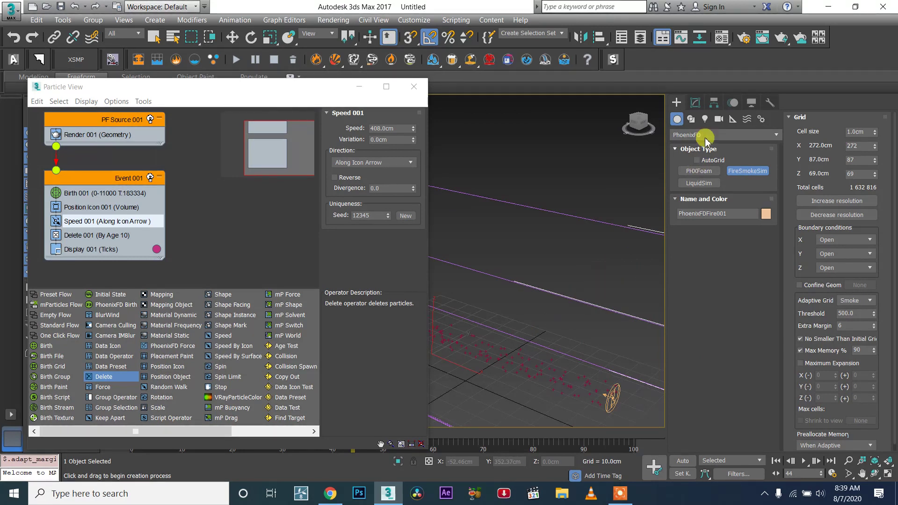
- Open the simulator's Fuel settings and turn on Enable Burning
left_click(800, 117)
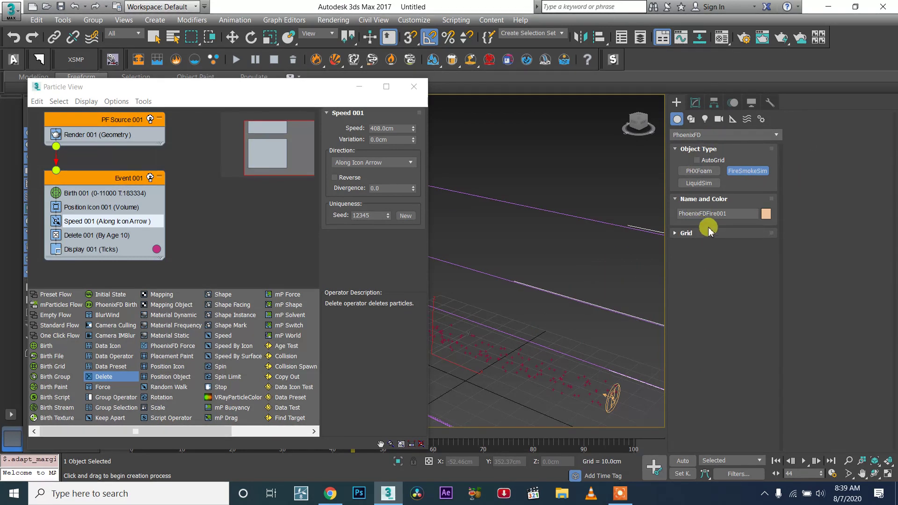
left_click(696, 103)
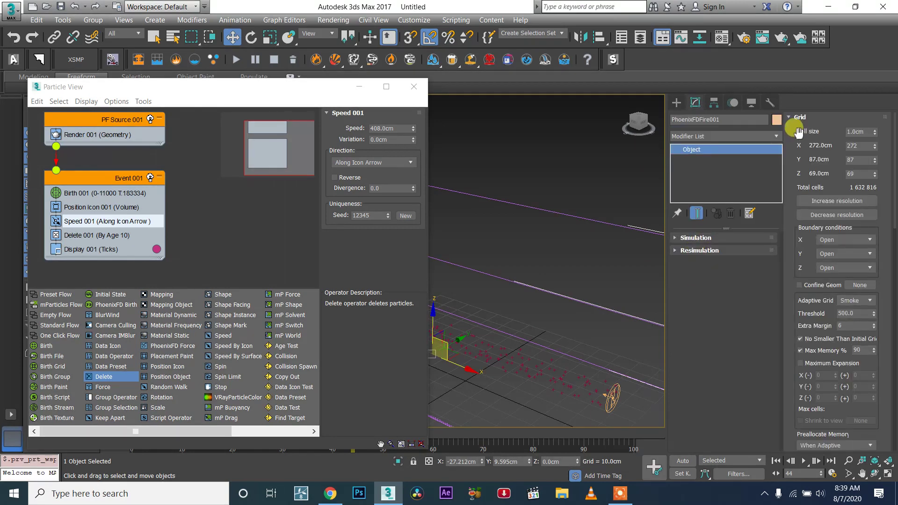
left_click_drag(798, 123, 653, 304)
left_click(808, 117)
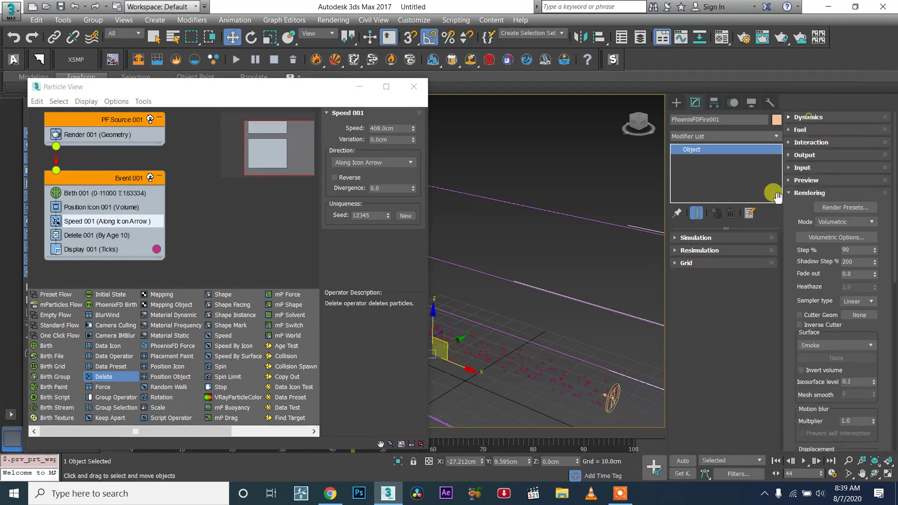
left_click(687, 289)
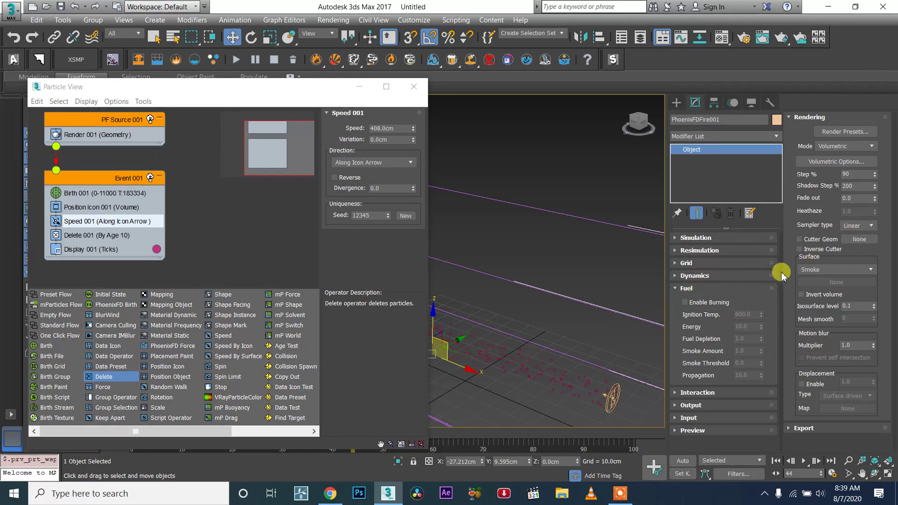
left_click(685, 303)
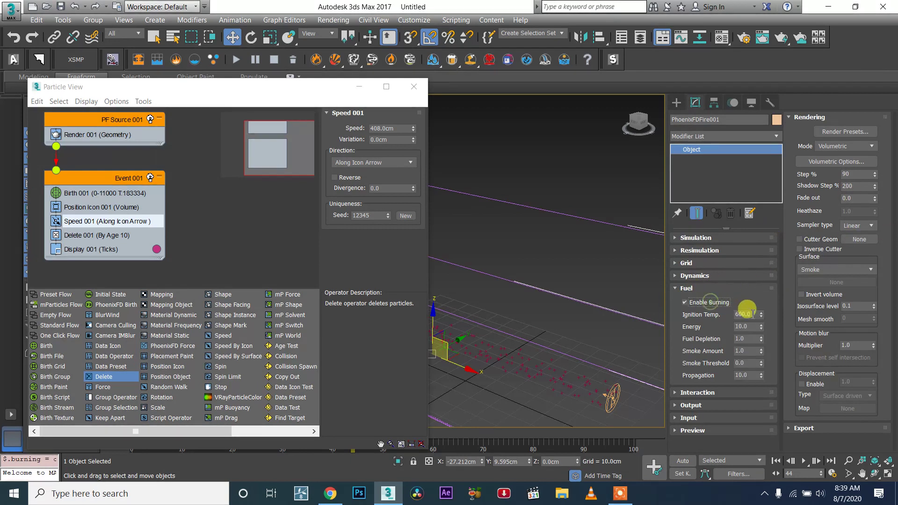
- Set Ignition Temp. to 290, Energy to 5, Fuel Depletion to 4 and Propagation to 0
double_click(747, 314)
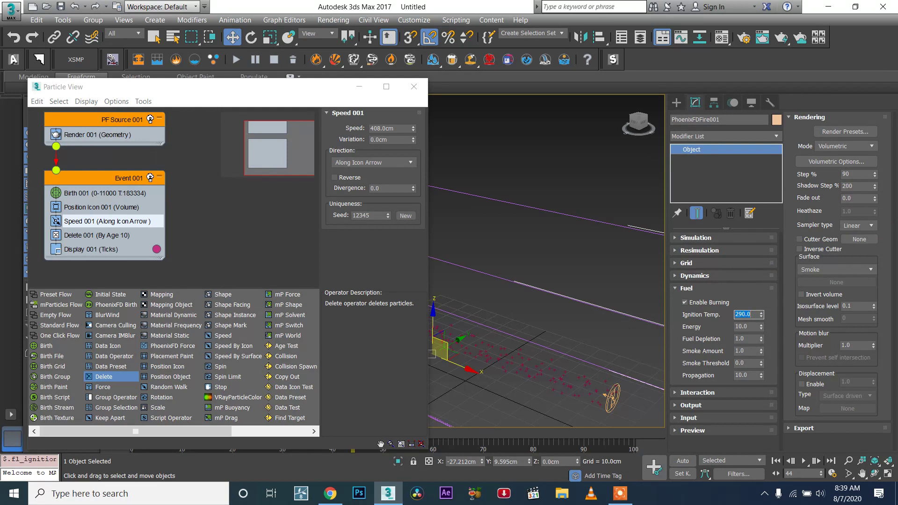
double_click(748, 327)
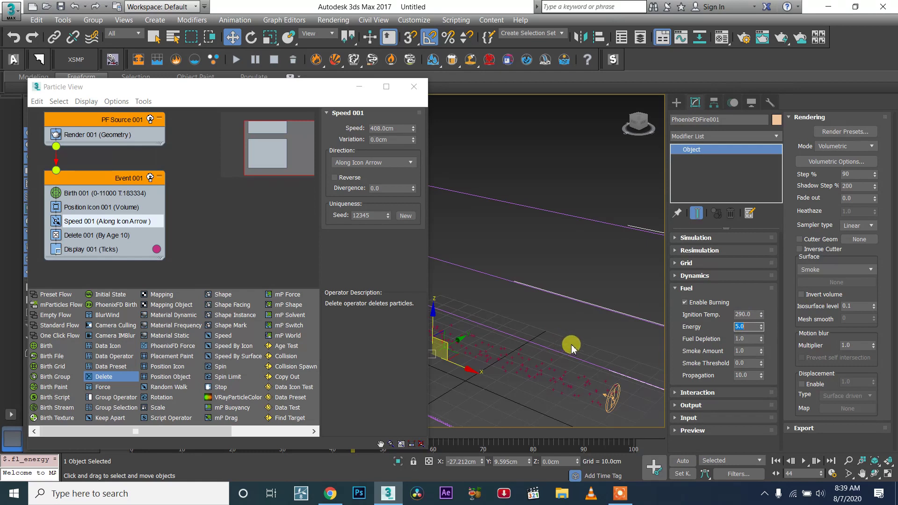
key("Tab")
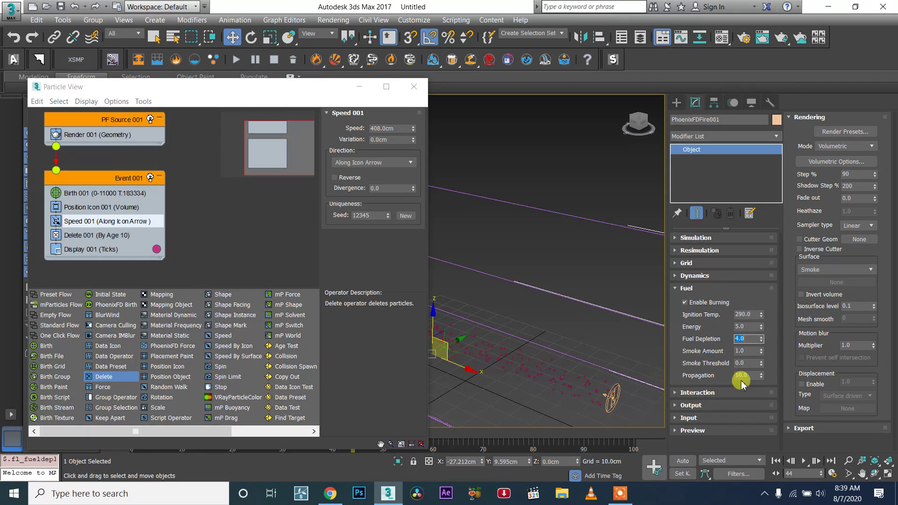
left_click(758, 375)
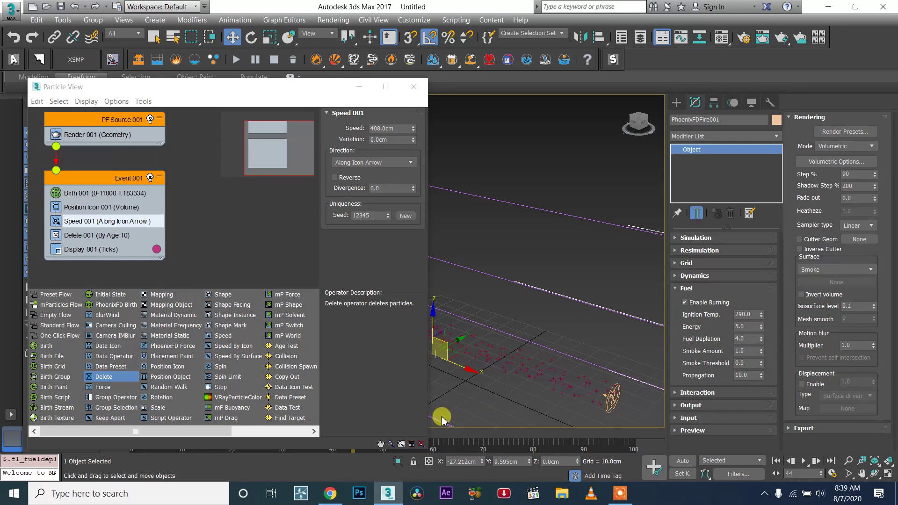
double_click(747, 374)
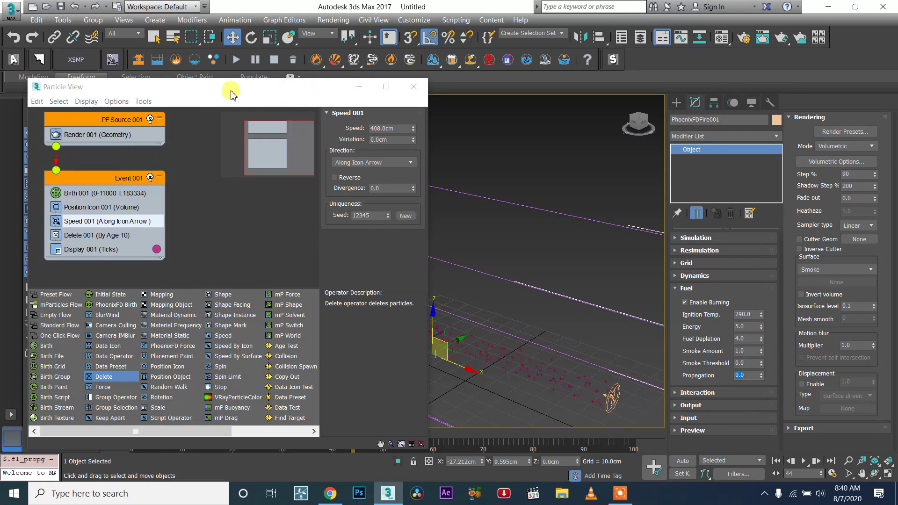
- Select the PF Source emitter and scale it down to about 61%
middle_click_drag(442, 276, 603, 379)
left_click(609, 384)
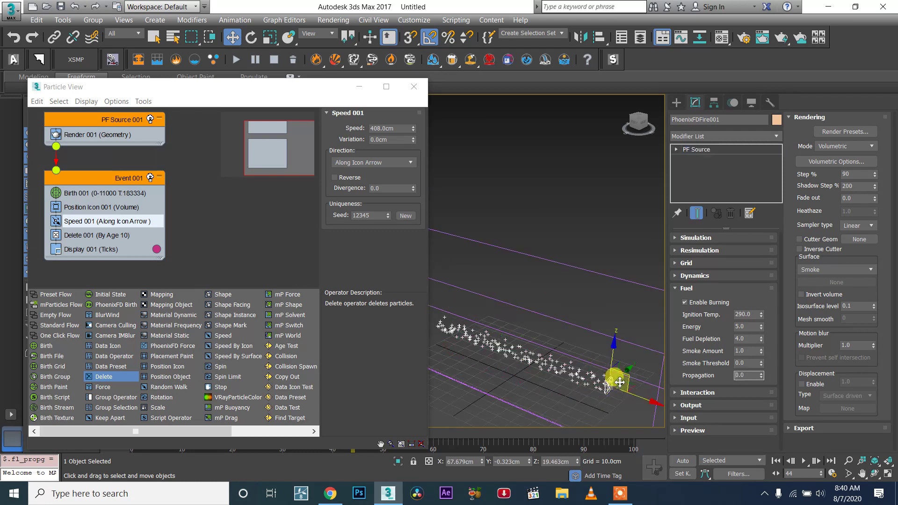
key("r")
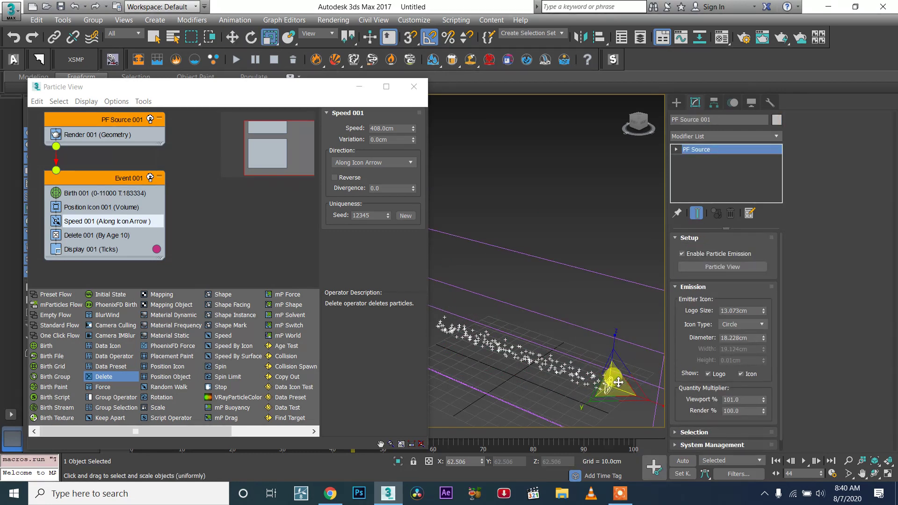
left_click_drag(616, 385, 611, 424)
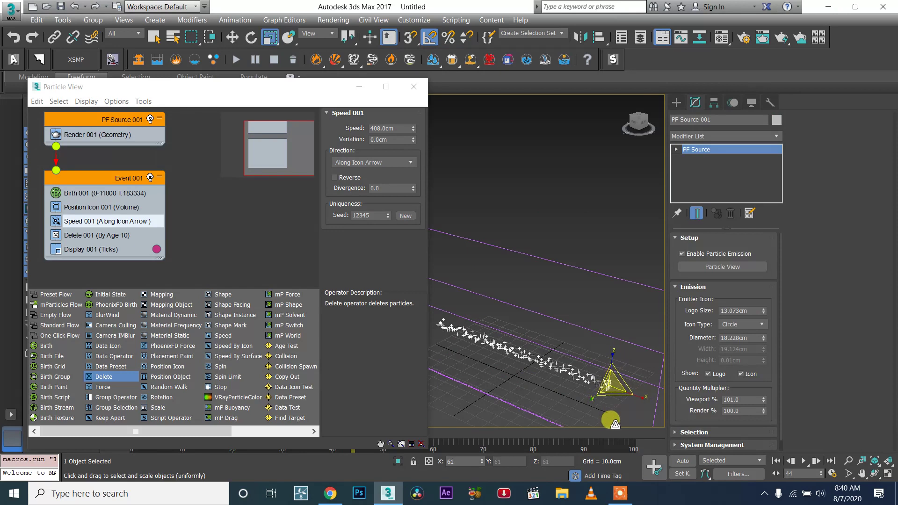
- Lower the Speed operator's speed in Particle View to about 236.6 cm
left_click(414, 87)
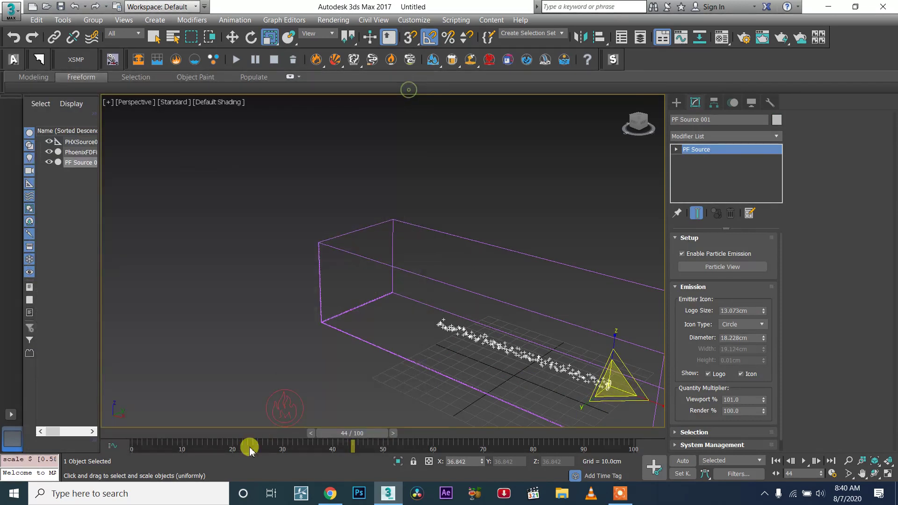
left_click_drag(317, 430, 360, 403)
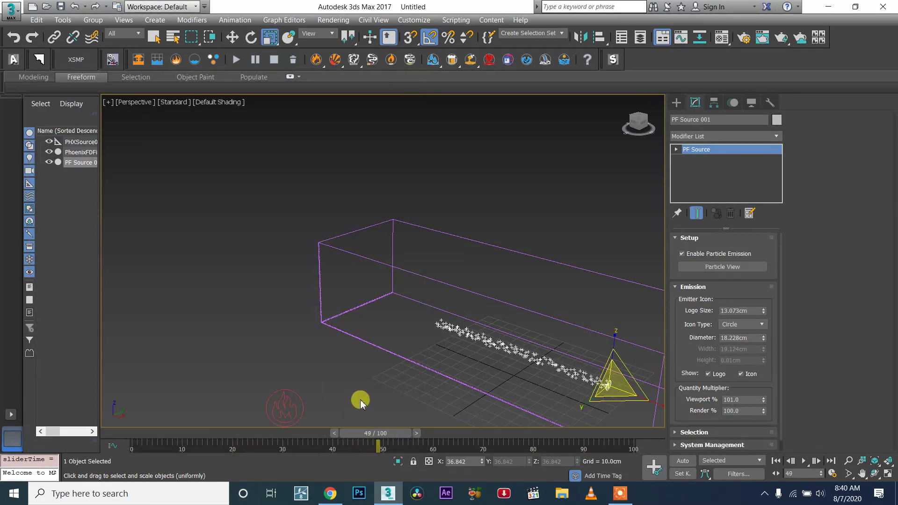
left_click(723, 267)
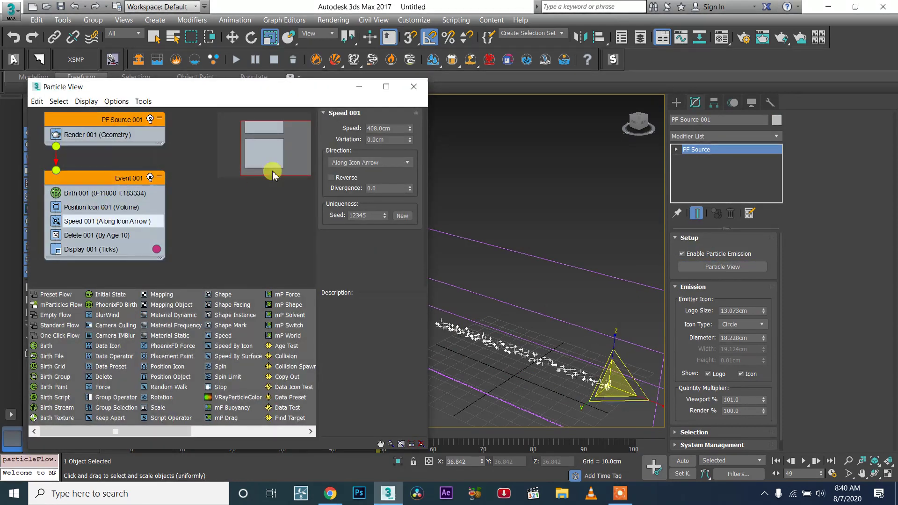
left_click_drag(410, 130, 399, 141)
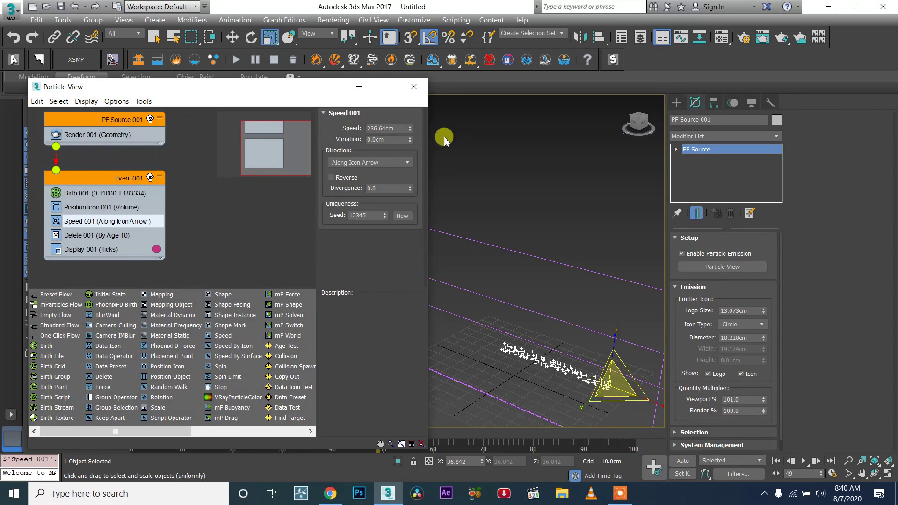
left_click(413, 87)
- Play the particle animation briefly, then start the Phoenix FD simulation
left_click(805, 461)
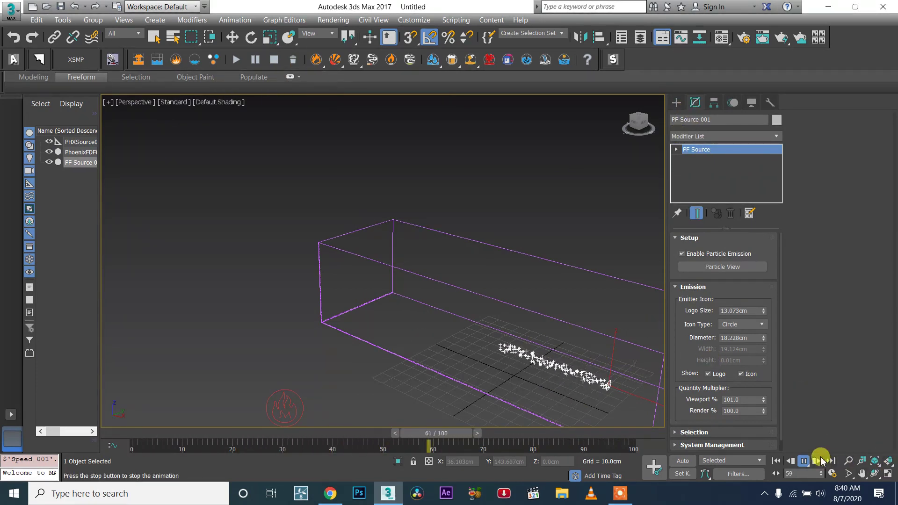
left_click(803, 460)
left_click(236, 61)
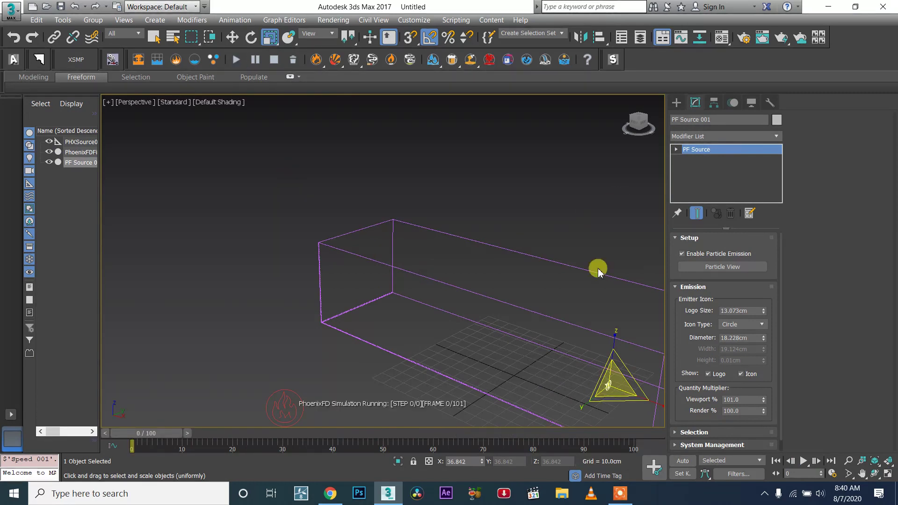
- Select the fire simulator and enable the Velocity and Fuel output grid channels
left_click(543, 317)
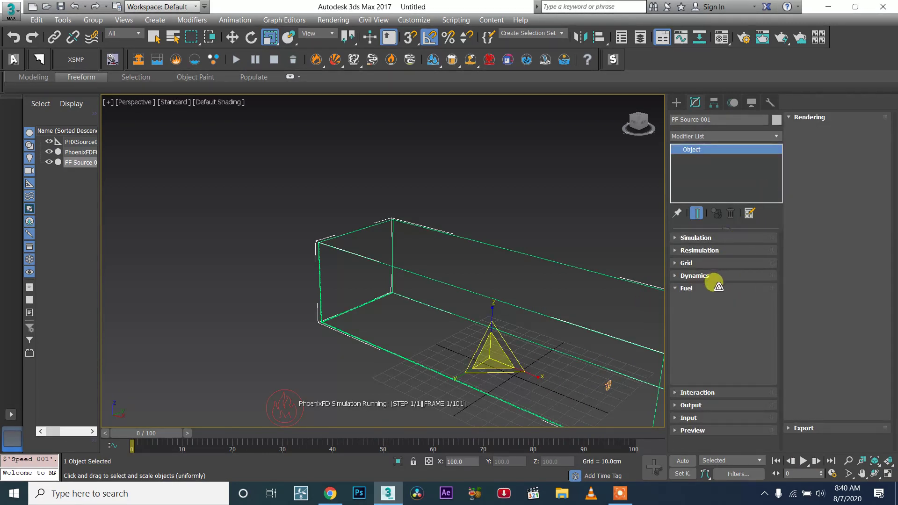
left_click(690, 289)
left_click(701, 314)
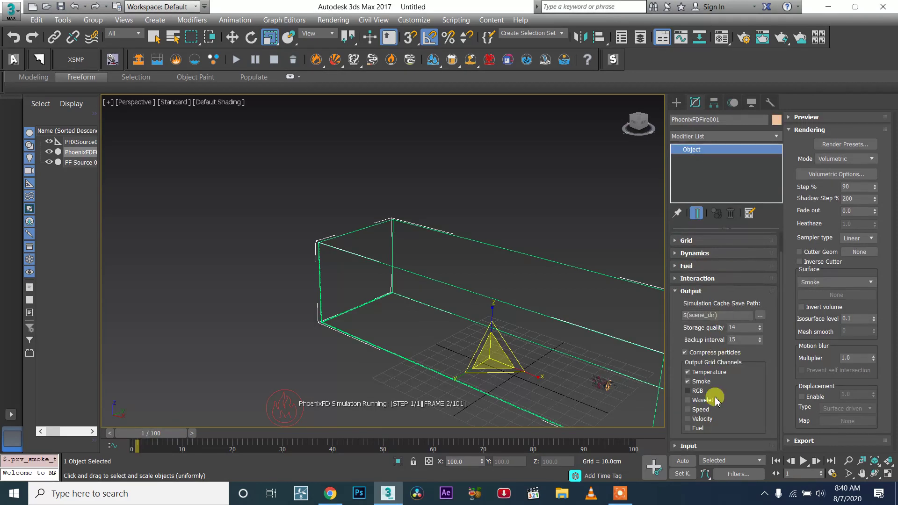
left_click(688, 428)
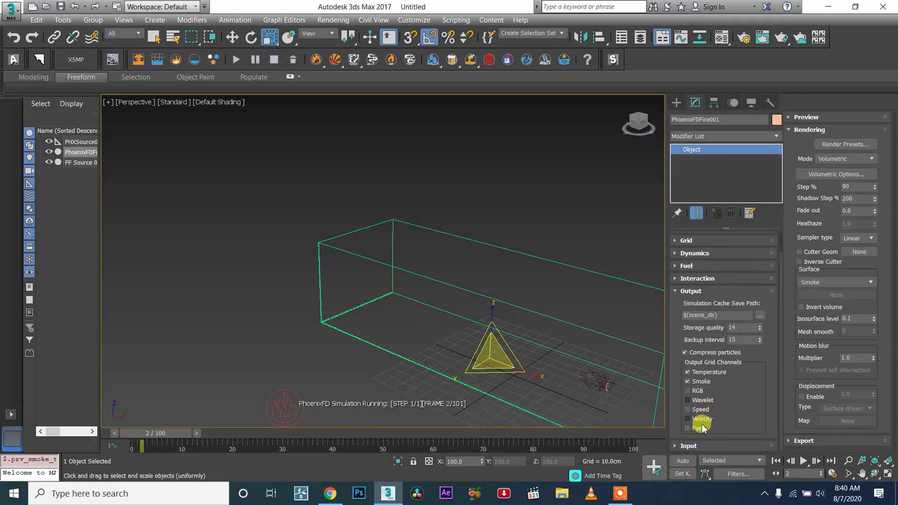
left_click(687, 418)
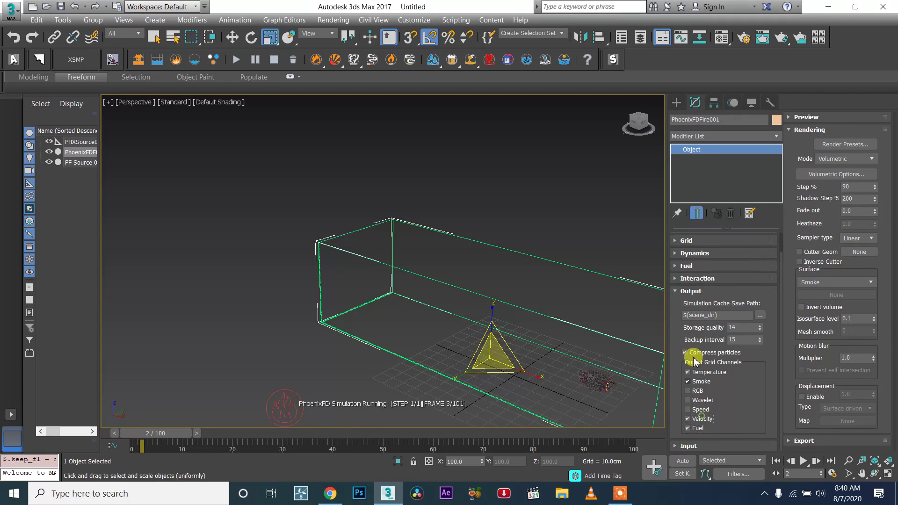
left_click(692, 291)
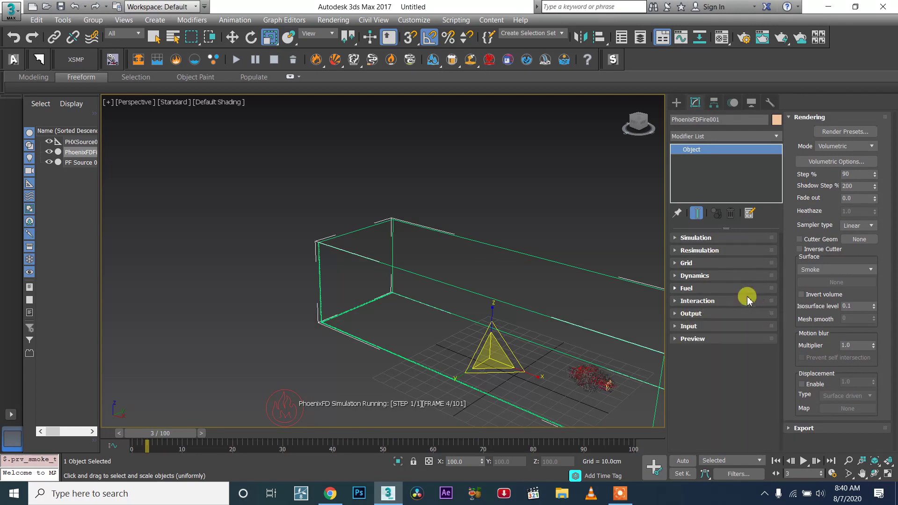
- Enable the simulator's GPU preview in the viewport
left_click(728, 338)
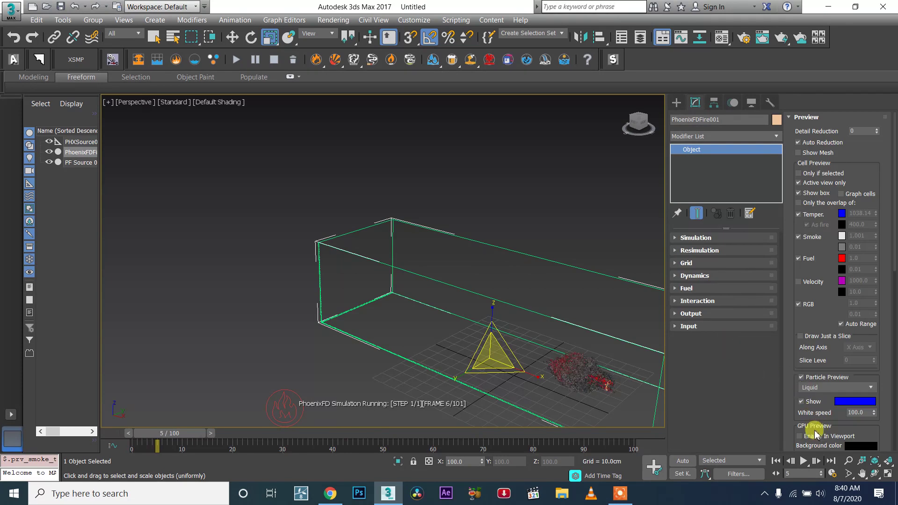
left_click(819, 436)
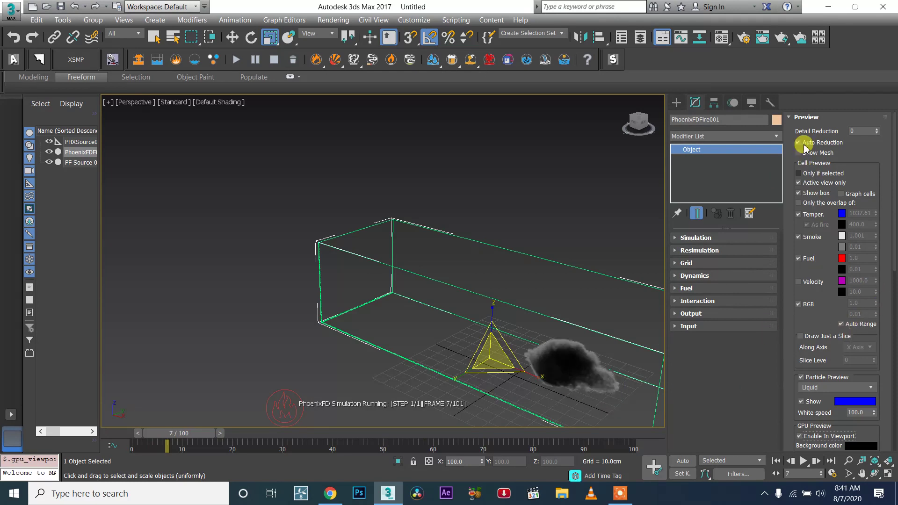
- Open the volumetric render settings and set the fire's Physically Based value to 0.6
left_click(803, 118)
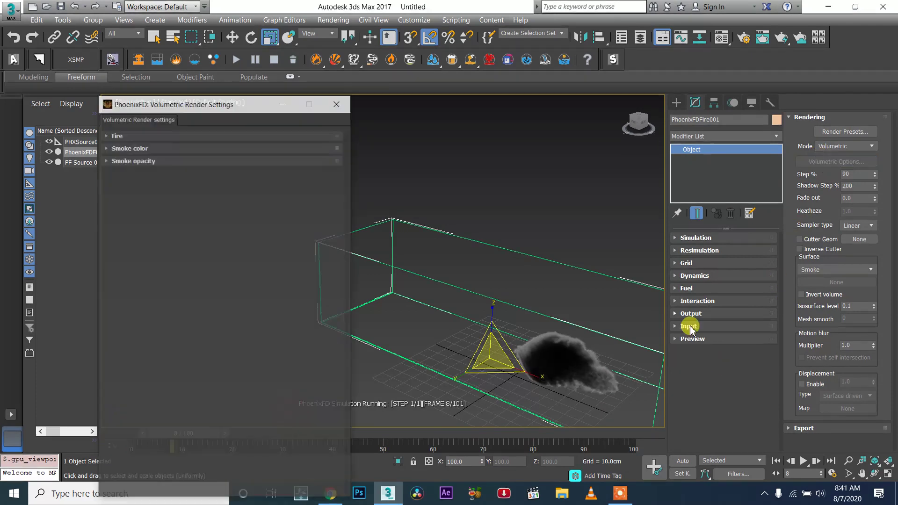
left_click(116, 134)
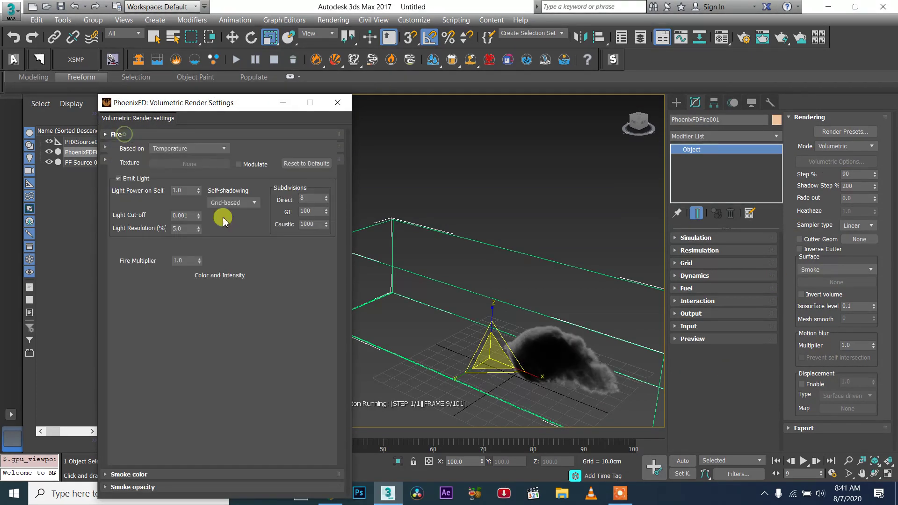
double_click(307, 247)
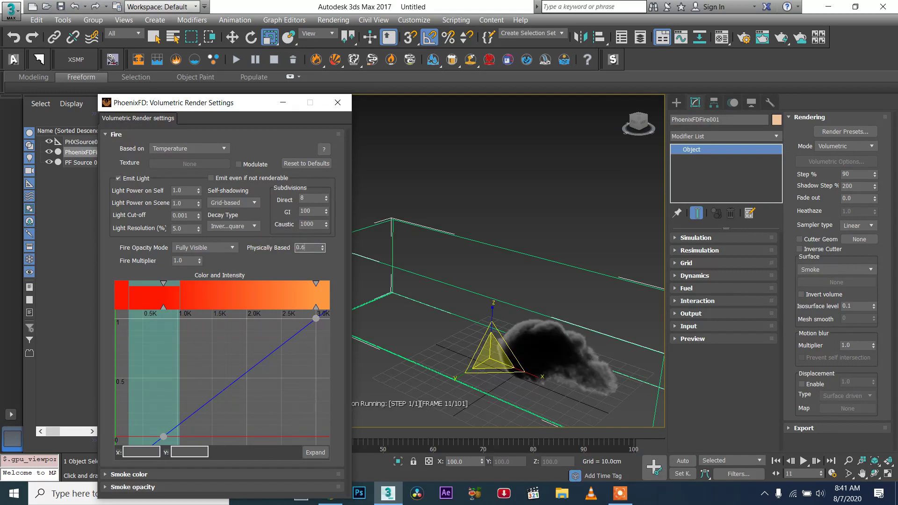
left_click(293, 237)
key("Return")
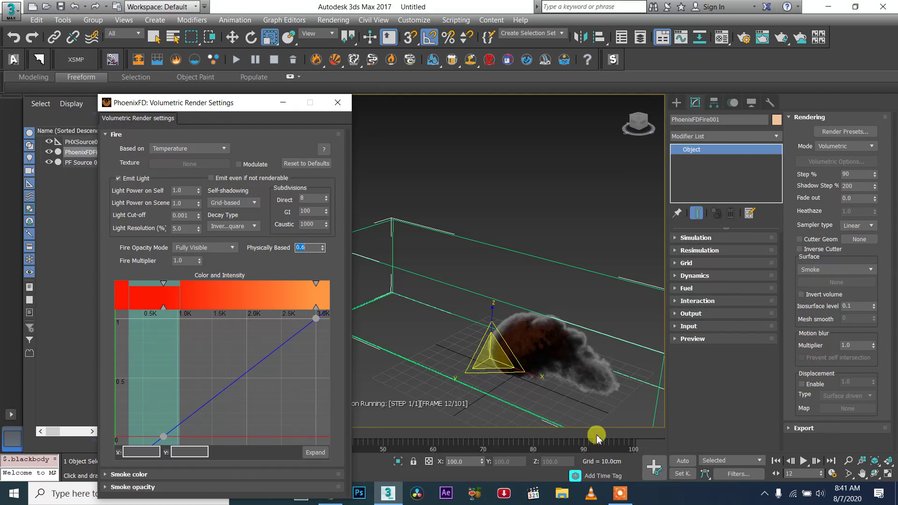
- Add a point to the fire's Color and Intensity curve, raising its lower-temperature section
scroll(527, 359, "up", 5)
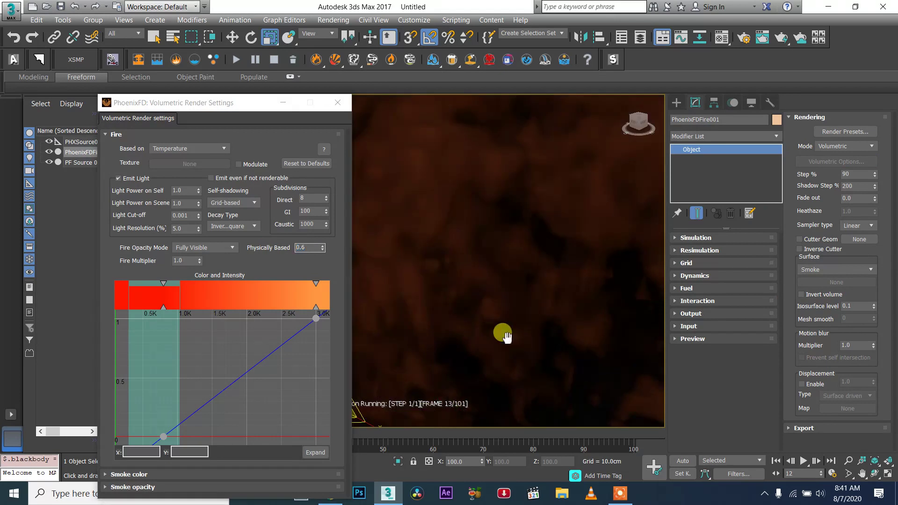
scroll(503, 333, "down", 5)
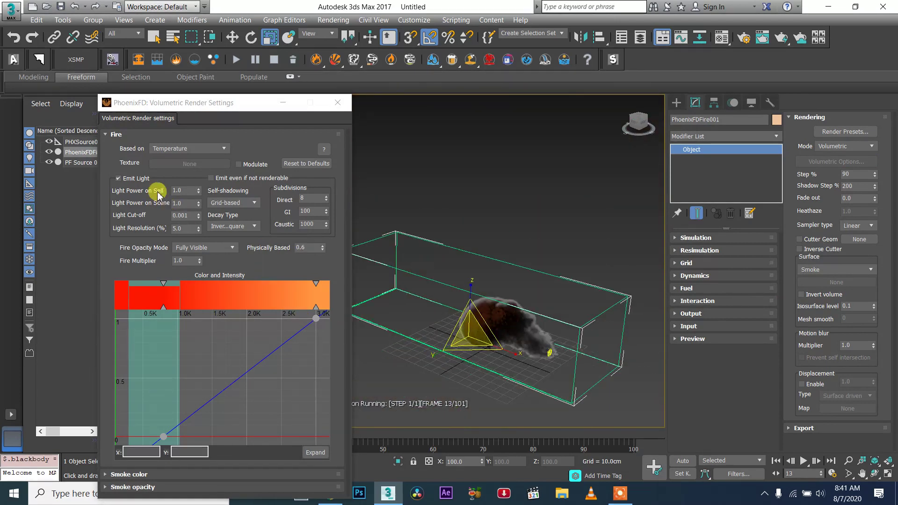
left_click_drag(203, 406, 194, 363)
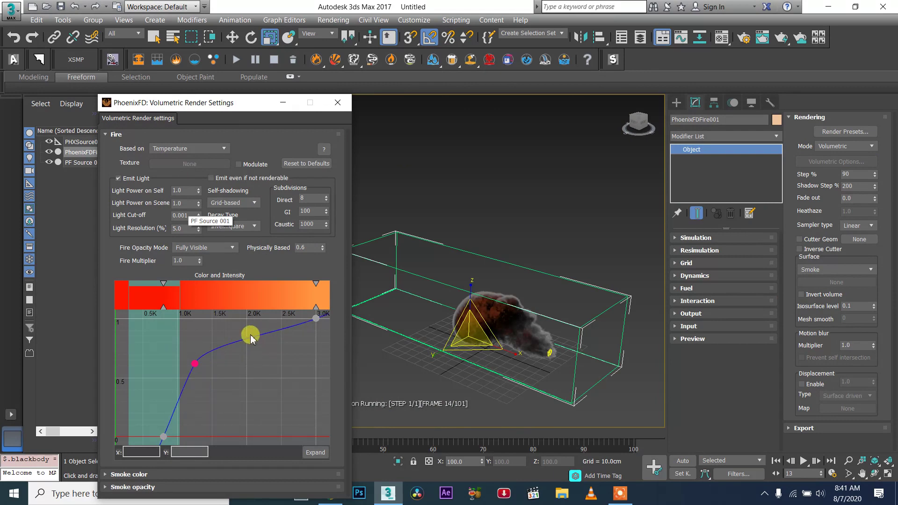
- Add another point to the fire's Color and Intensity curve at about 2055 K and 0.86 intensity
double_click(252, 335)
left_click(252, 331)
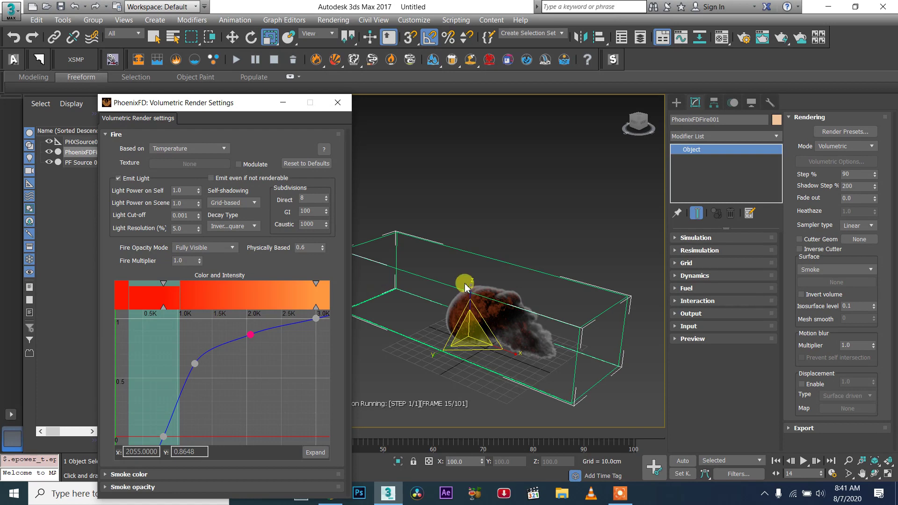
- Select the Phoenix source and lower its Outgoing Velocity to about 49.02
scroll(511, 346, "up", 4)
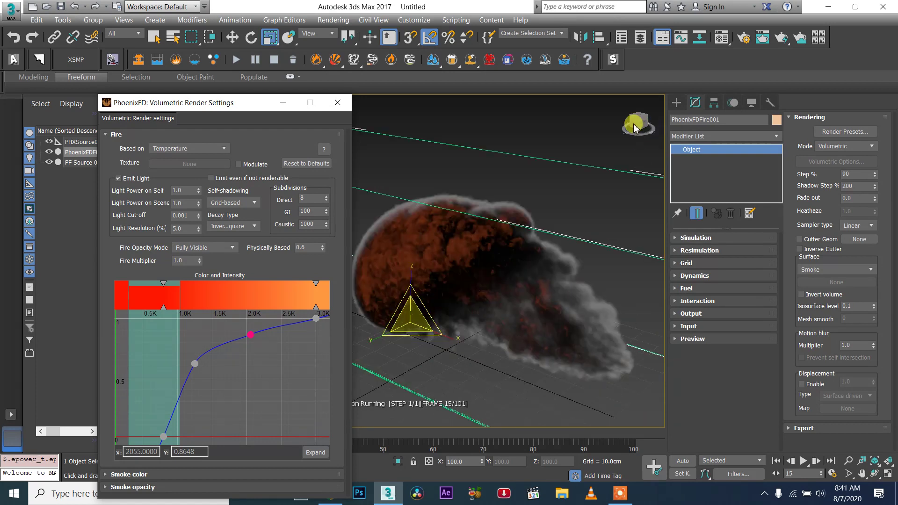
left_click_drag(649, 123, 660, 118)
middle_click_drag(450, 222, 473, 226)
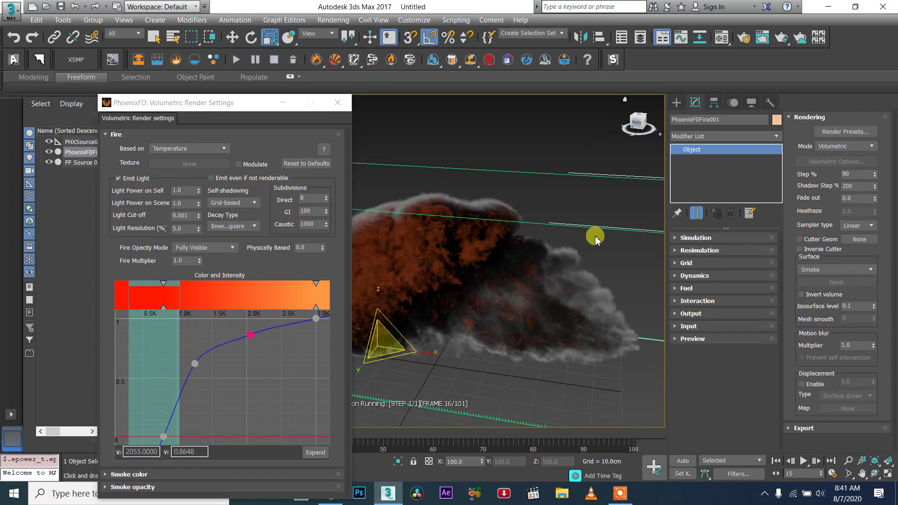
scroll(473, 280, "down", 2)
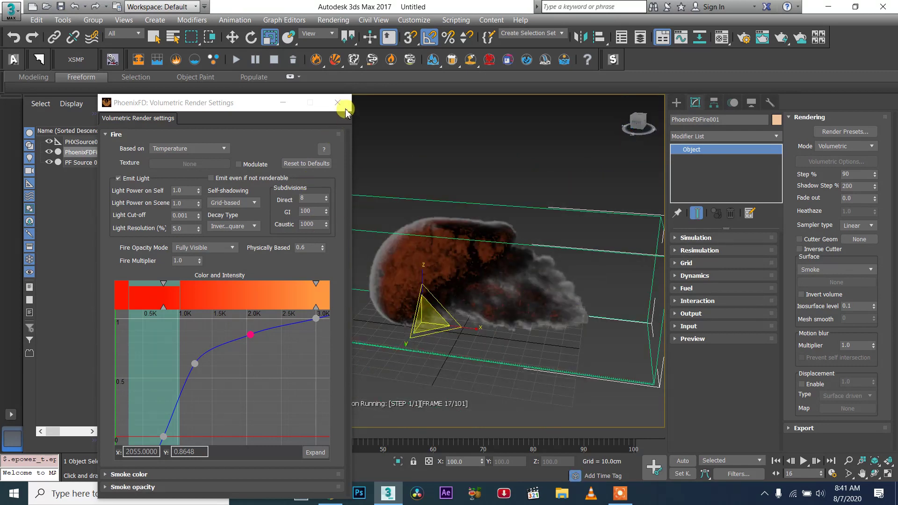
scroll(543, 329, "down", 4)
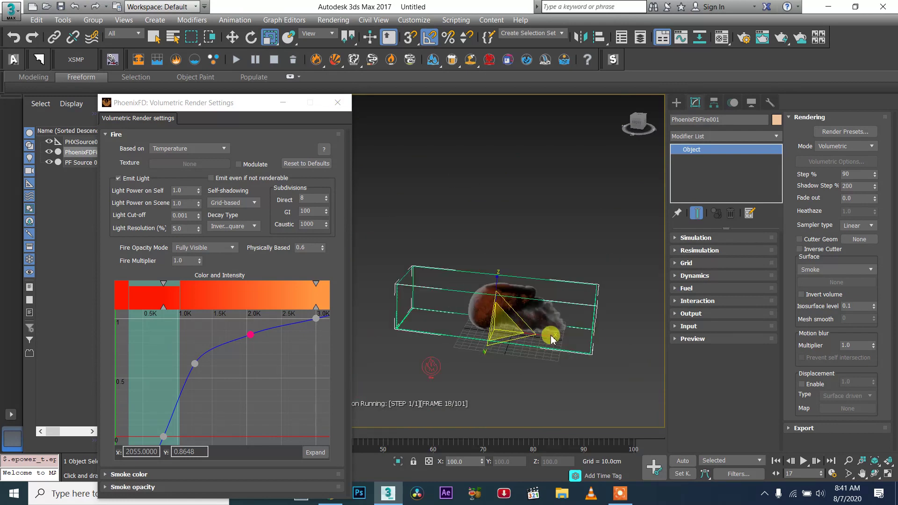
left_click(437, 368)
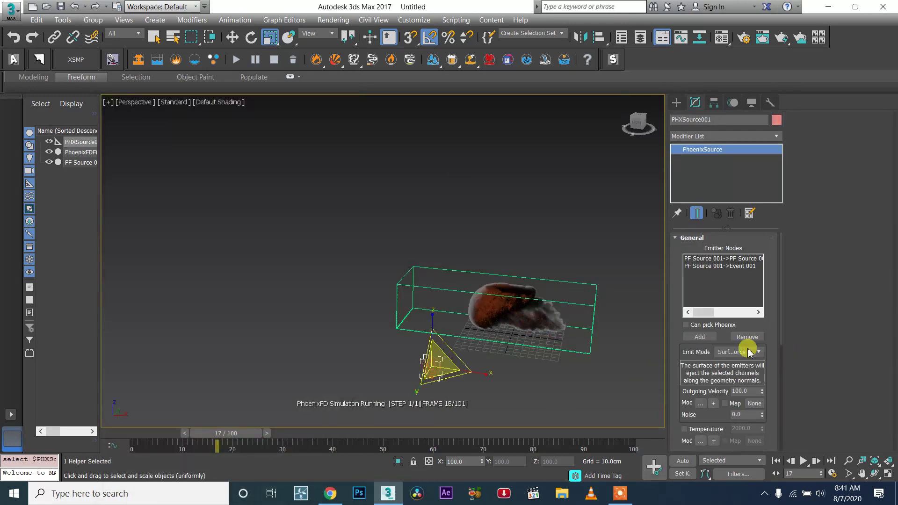
left_click_drag(762, 391, 764, 400)
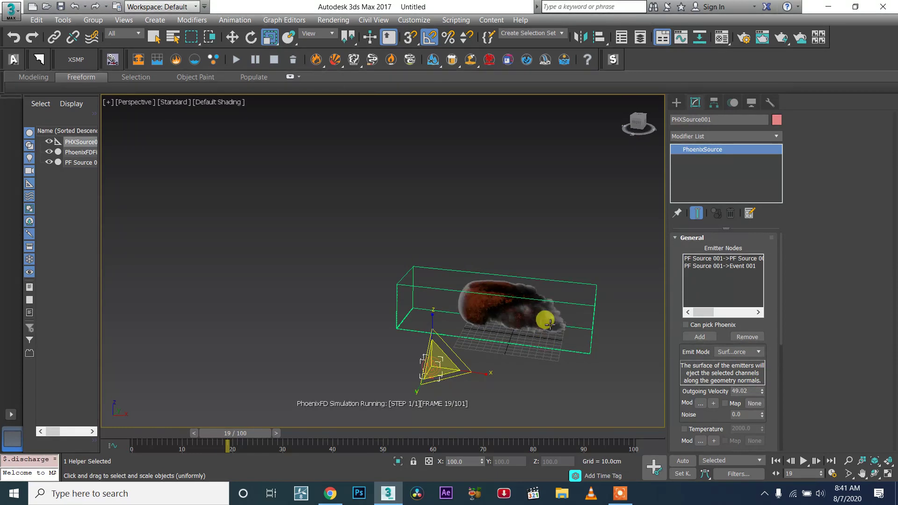
- Pause the running fire simulation
scroll(550, 325, "up", 3)
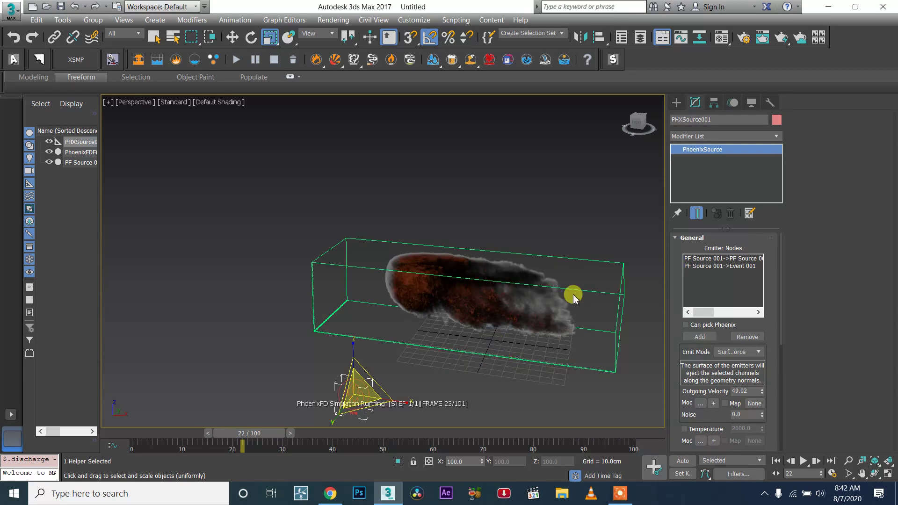
left_click(255, 60)
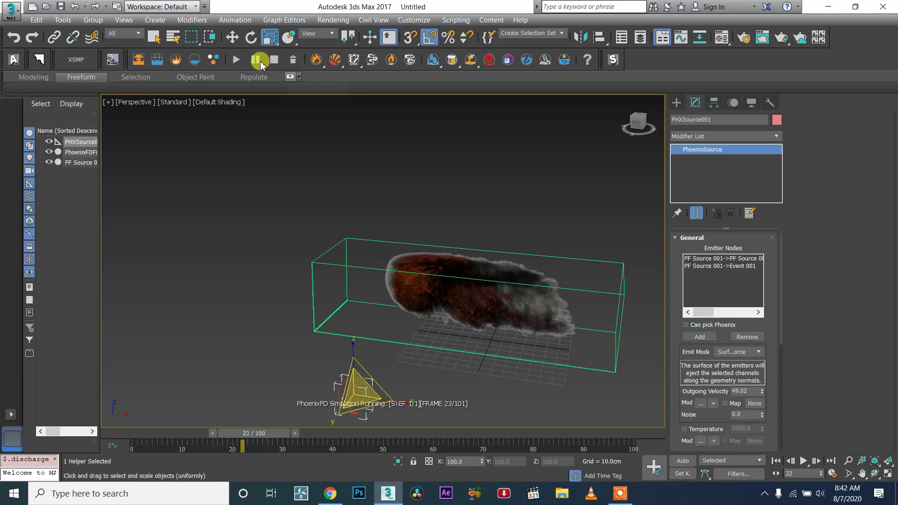
- Review the smoke opacity and fire sections of the volumetric render settings, then close the dialog
left_click(620, 493)
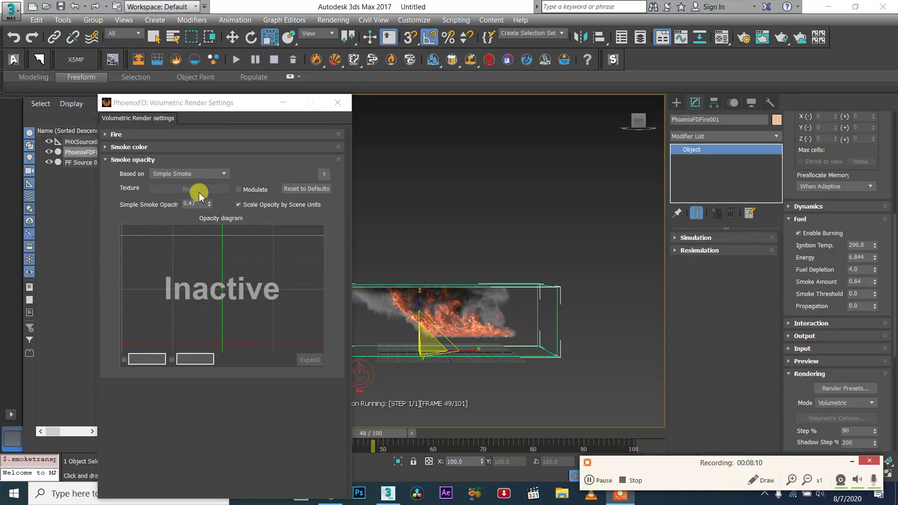
left_click(209, 201)
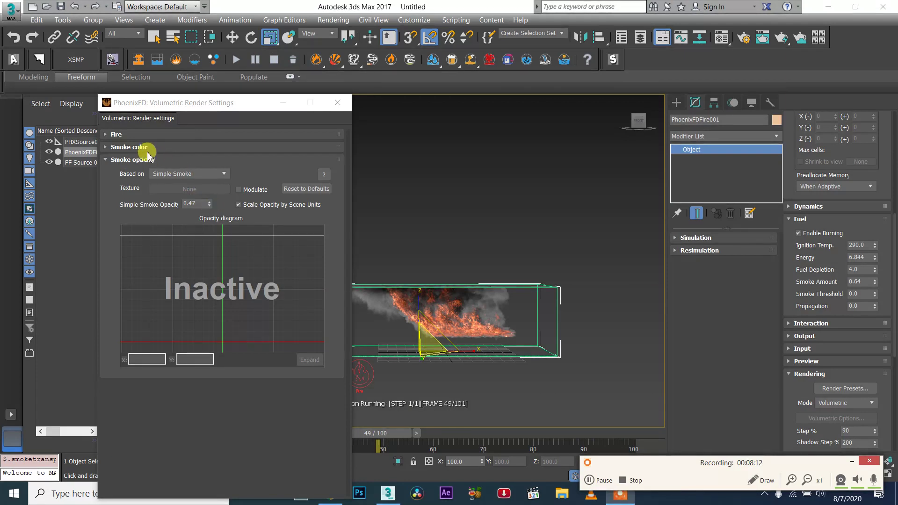
left_click(140, 135)
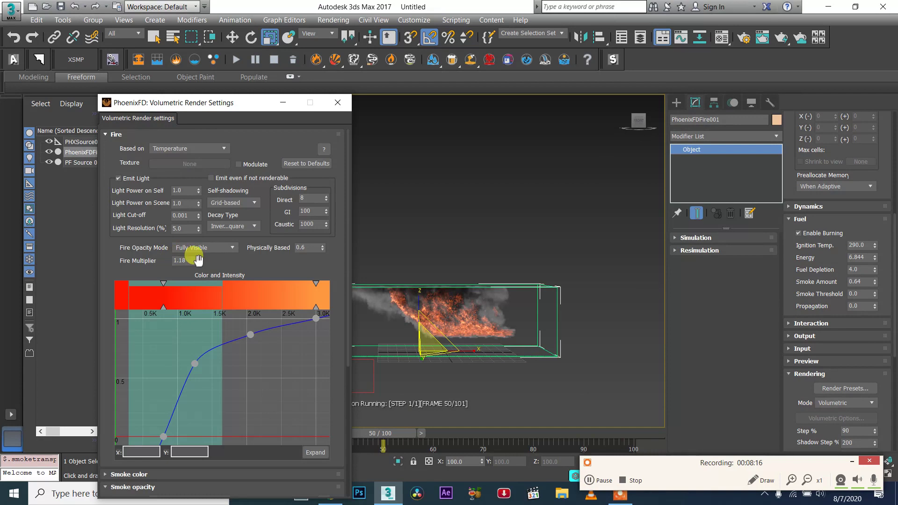
left_click(335, 104)
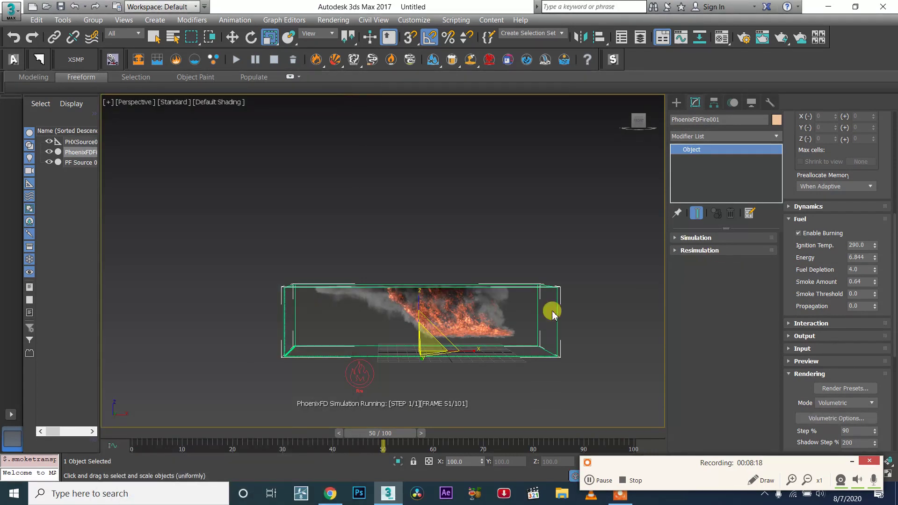
- Select the Phoenix source again and set its Outgoing Velocity to about 8.51
left_click(361, 372)
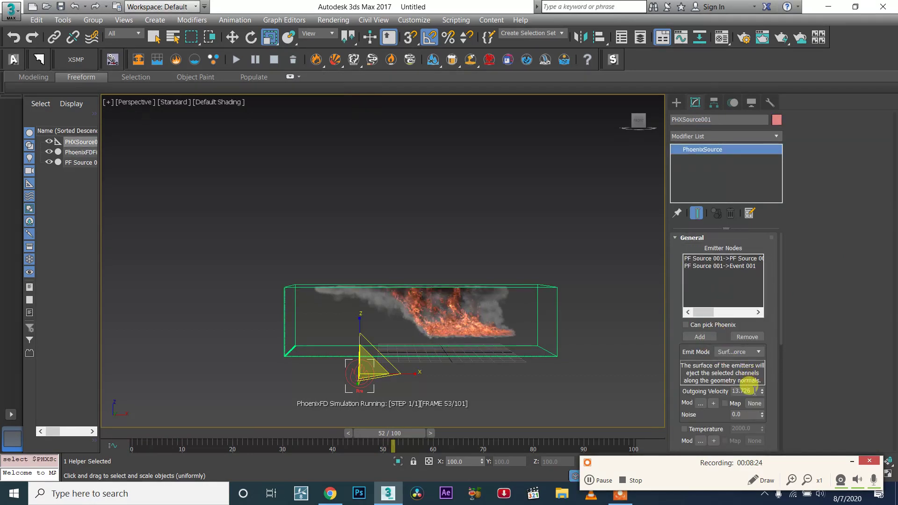
scroll(482, 323, "up", 5)
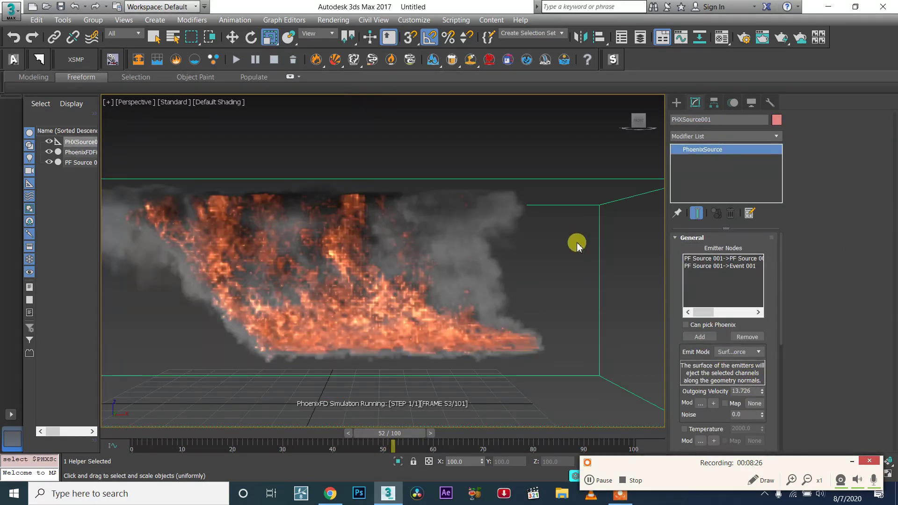
scroll(591, 242, "down", 3)
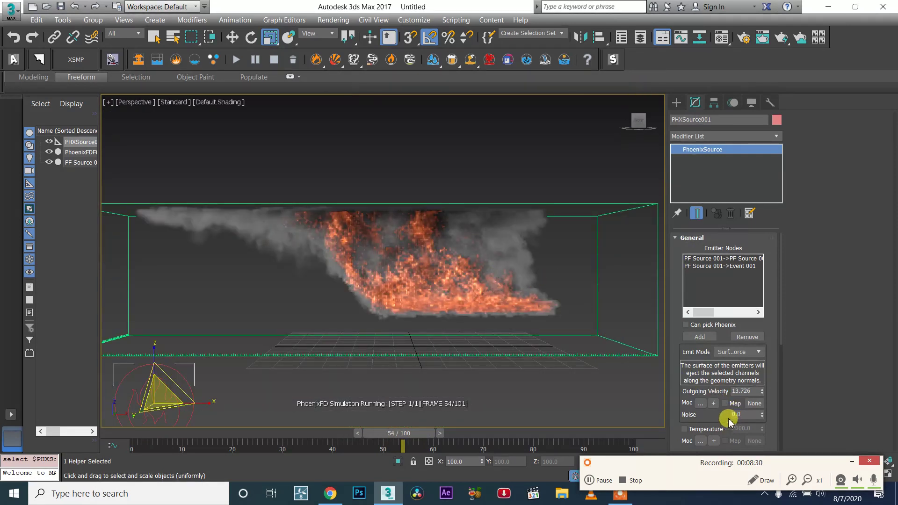
scroll(548, 290, "down", 3)
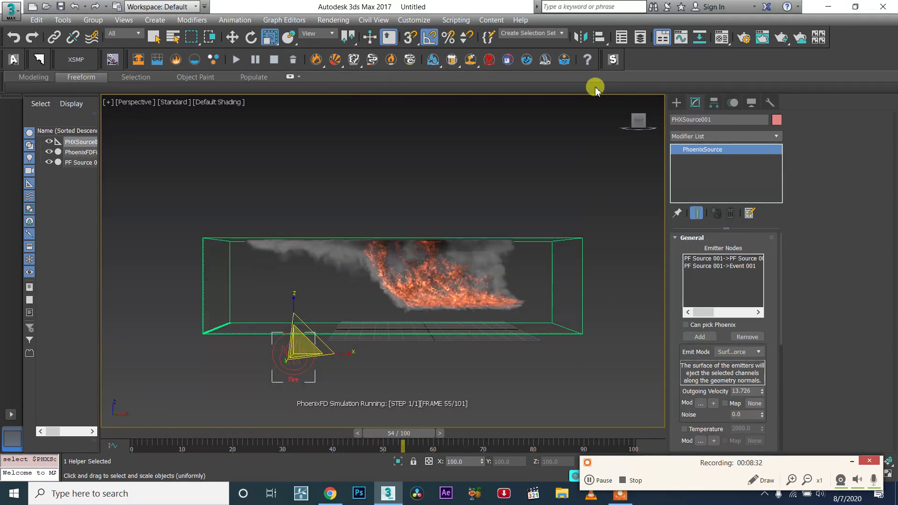
left_click_drag(762, 390, 764, 411)
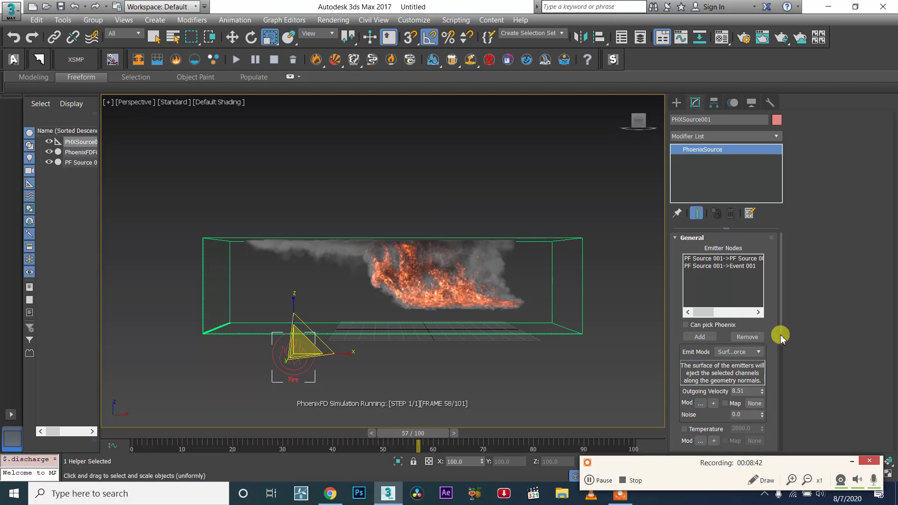
- Inspect the simulated flame closely in the viewport and stop the simulation
scroll(777, 339, "down", 2)
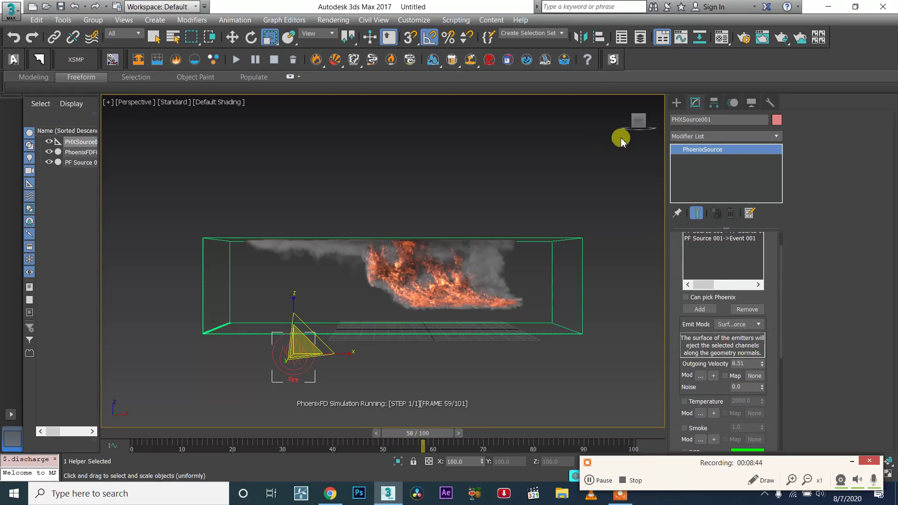
left_click_drag(635, 122, 442, 326)
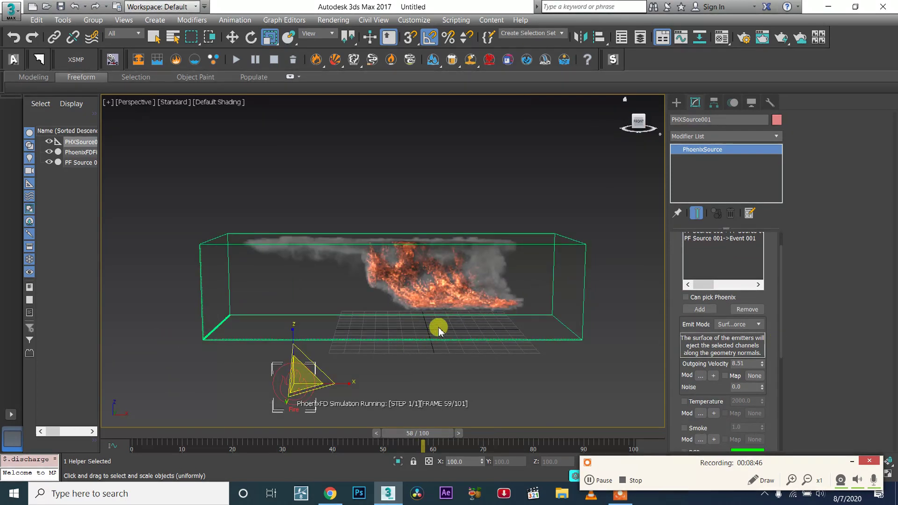
scroll(486, 290, "up", 2)
scroll(519, 306, "up", 3)
scroll(521, 309, "up", 2)
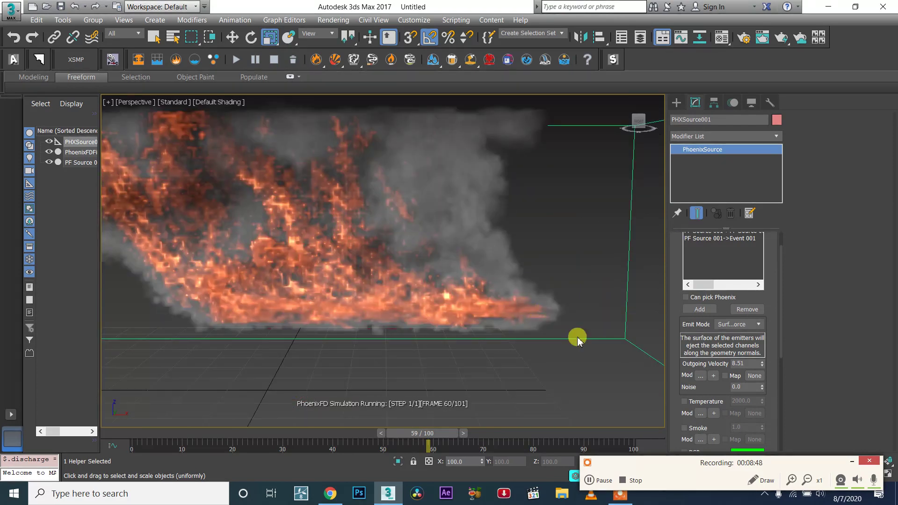
scroll(537, 315, "up", 3)
scroll(423, 301, "down", 2)
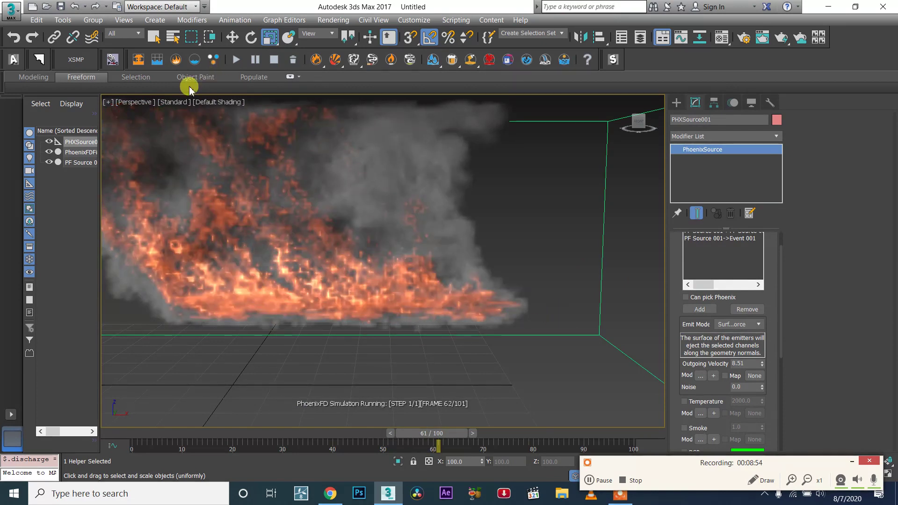
left_click(274, 59)
middle_click_drag(360, 237, 394, 276, "alt")
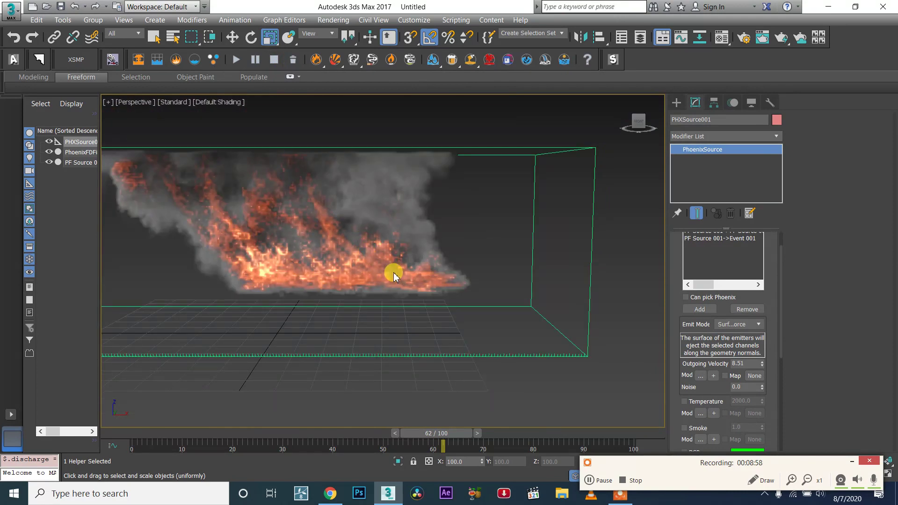